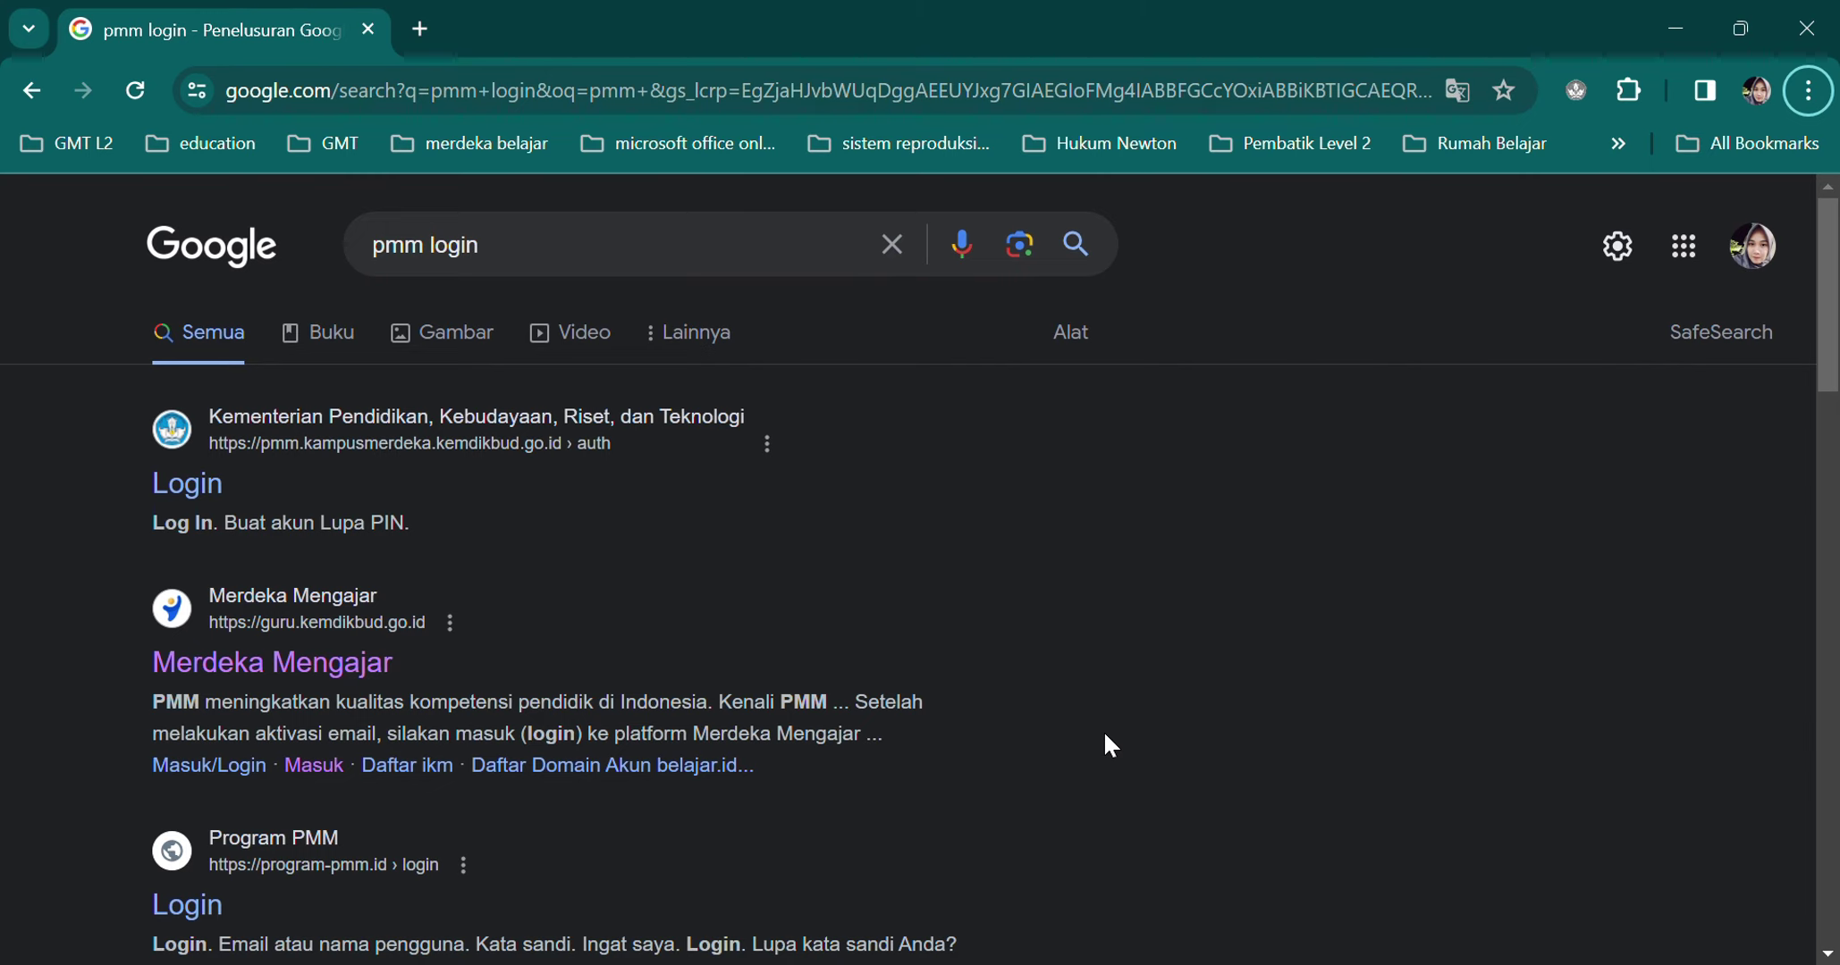
- Open the Merdeka Mengajar site from the search results and go to Pengelolaan Kinerja
{"action": "left_click", "coordinate": [375, 663]}
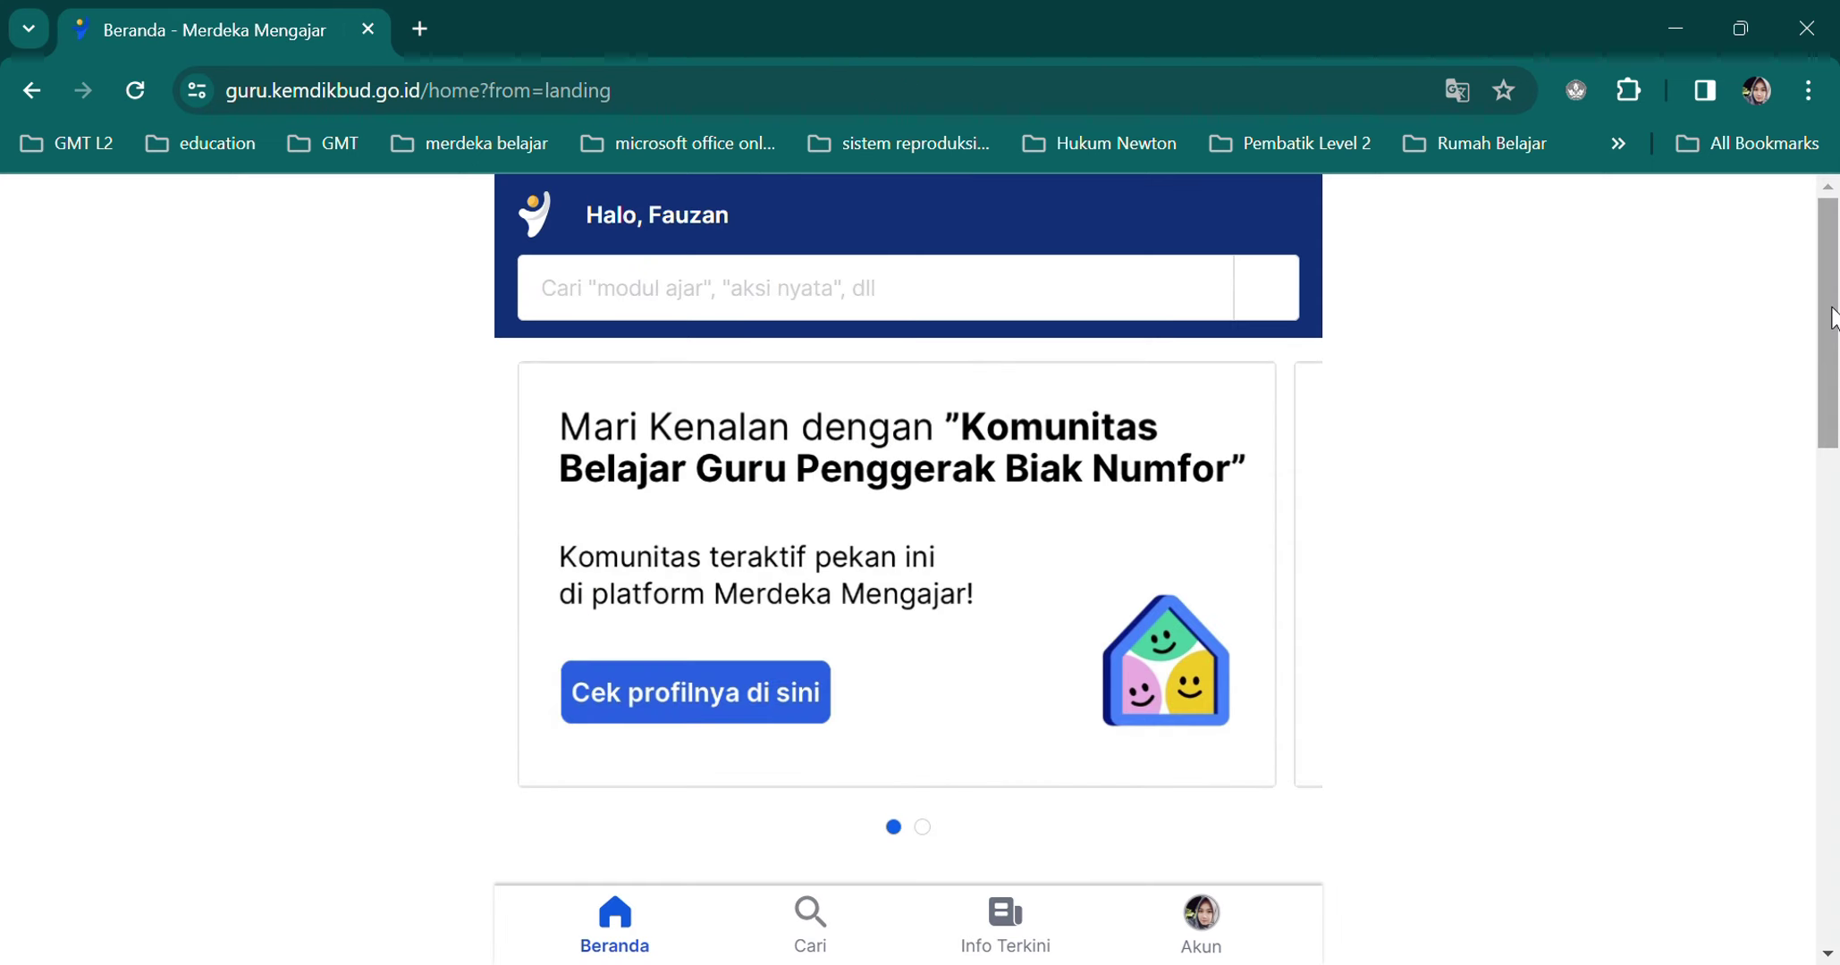
{"action": "left_click_drag", "start_coordinate": [1836, 315], "coordinate": [1838, 502]}
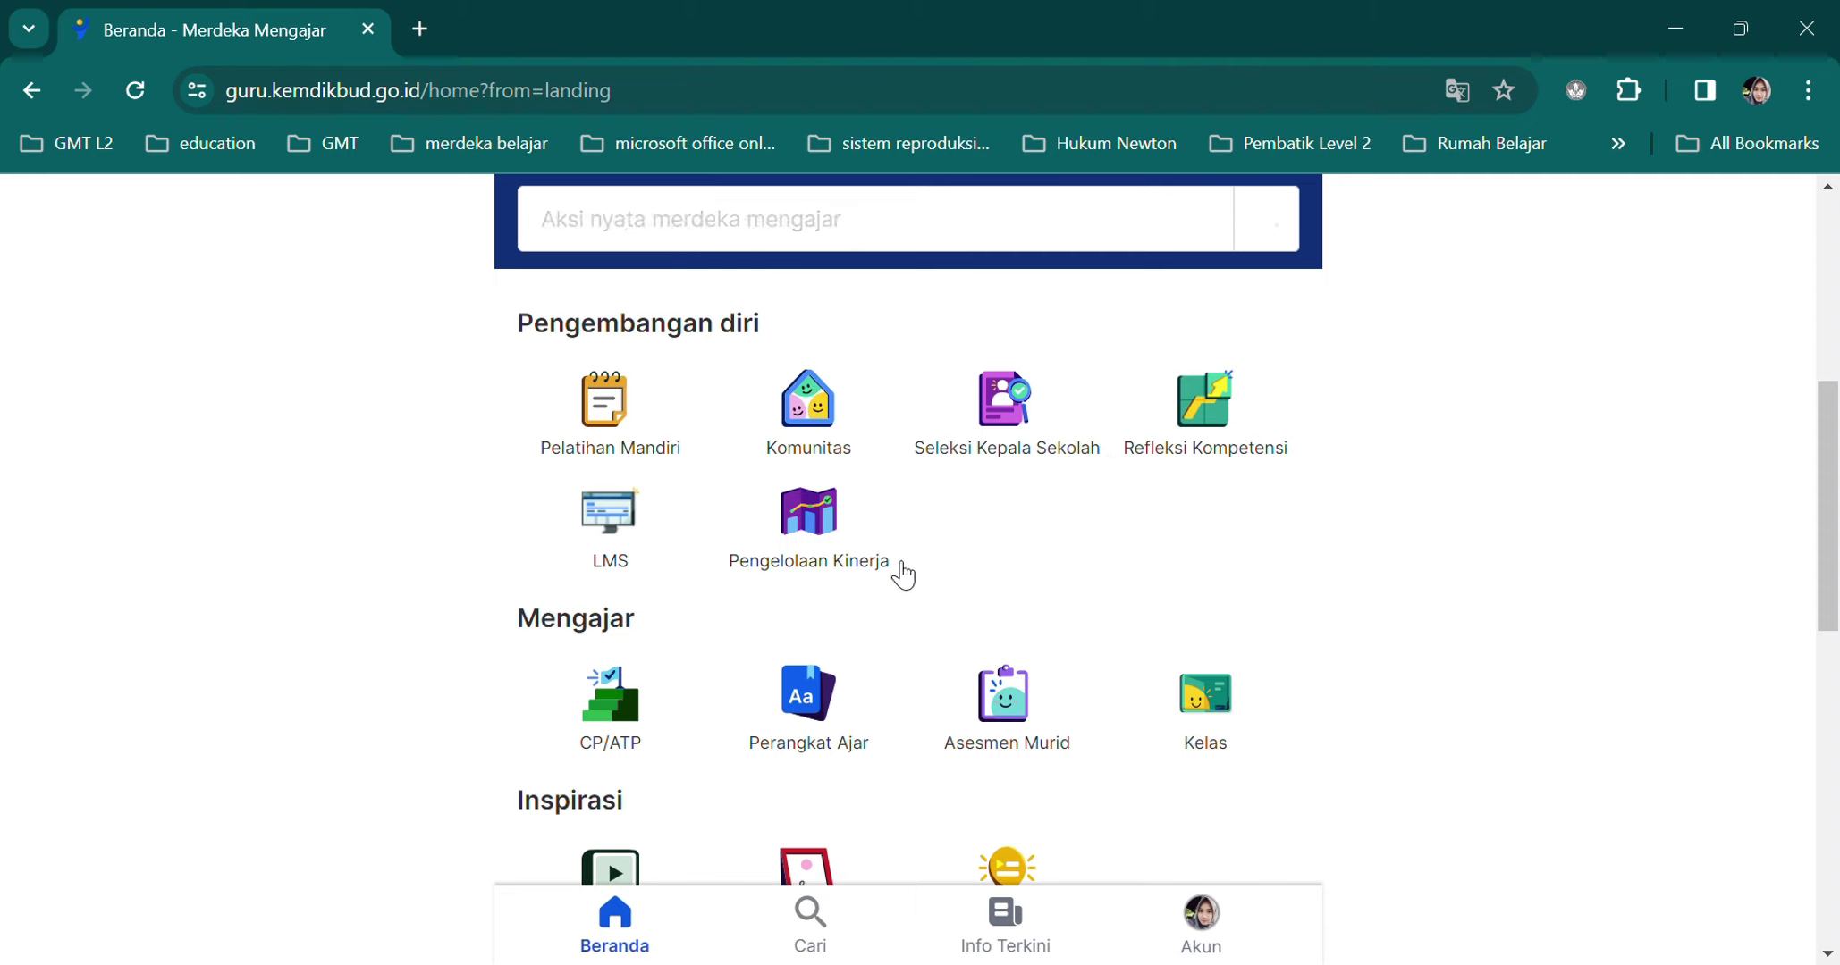
{"action": "left_click", "coordinate": [849, 561]}
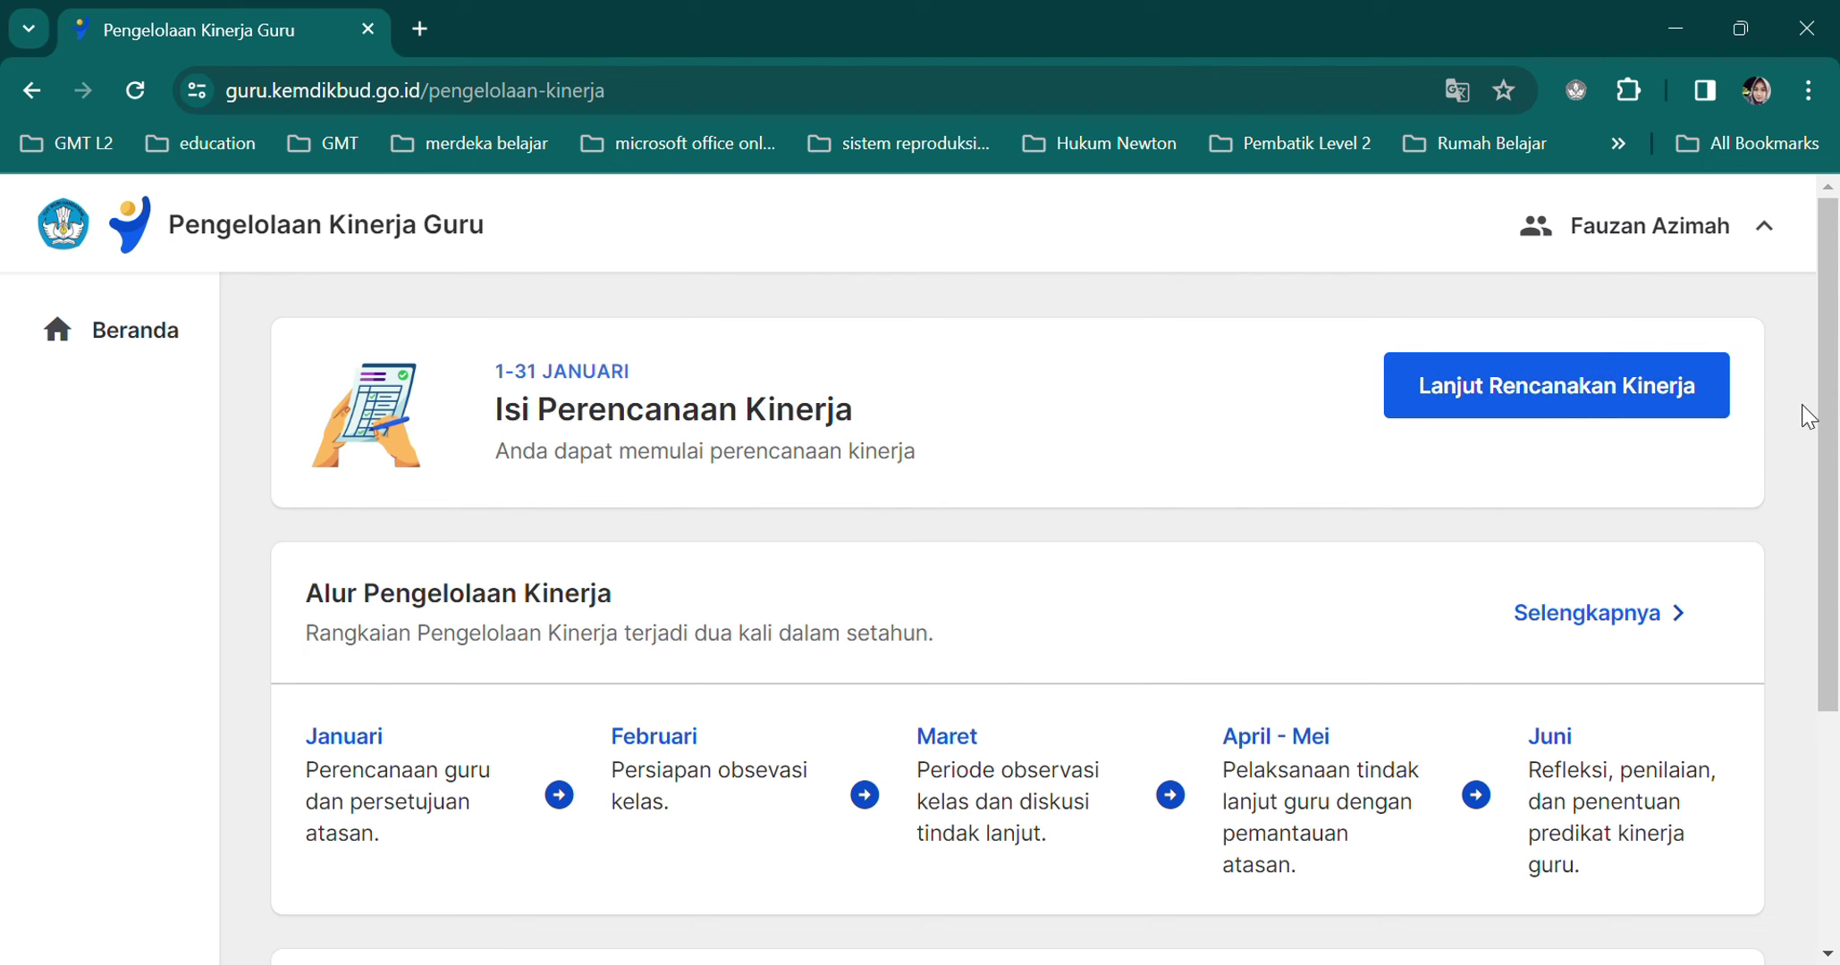
- Look over the Alur Pengelolaan Kinerja timeline and references, and continue filling in the performance plan
{"action": "left_click_drag", "start_coordinate": [1828, 418], "coordinate": [1834, 662]}
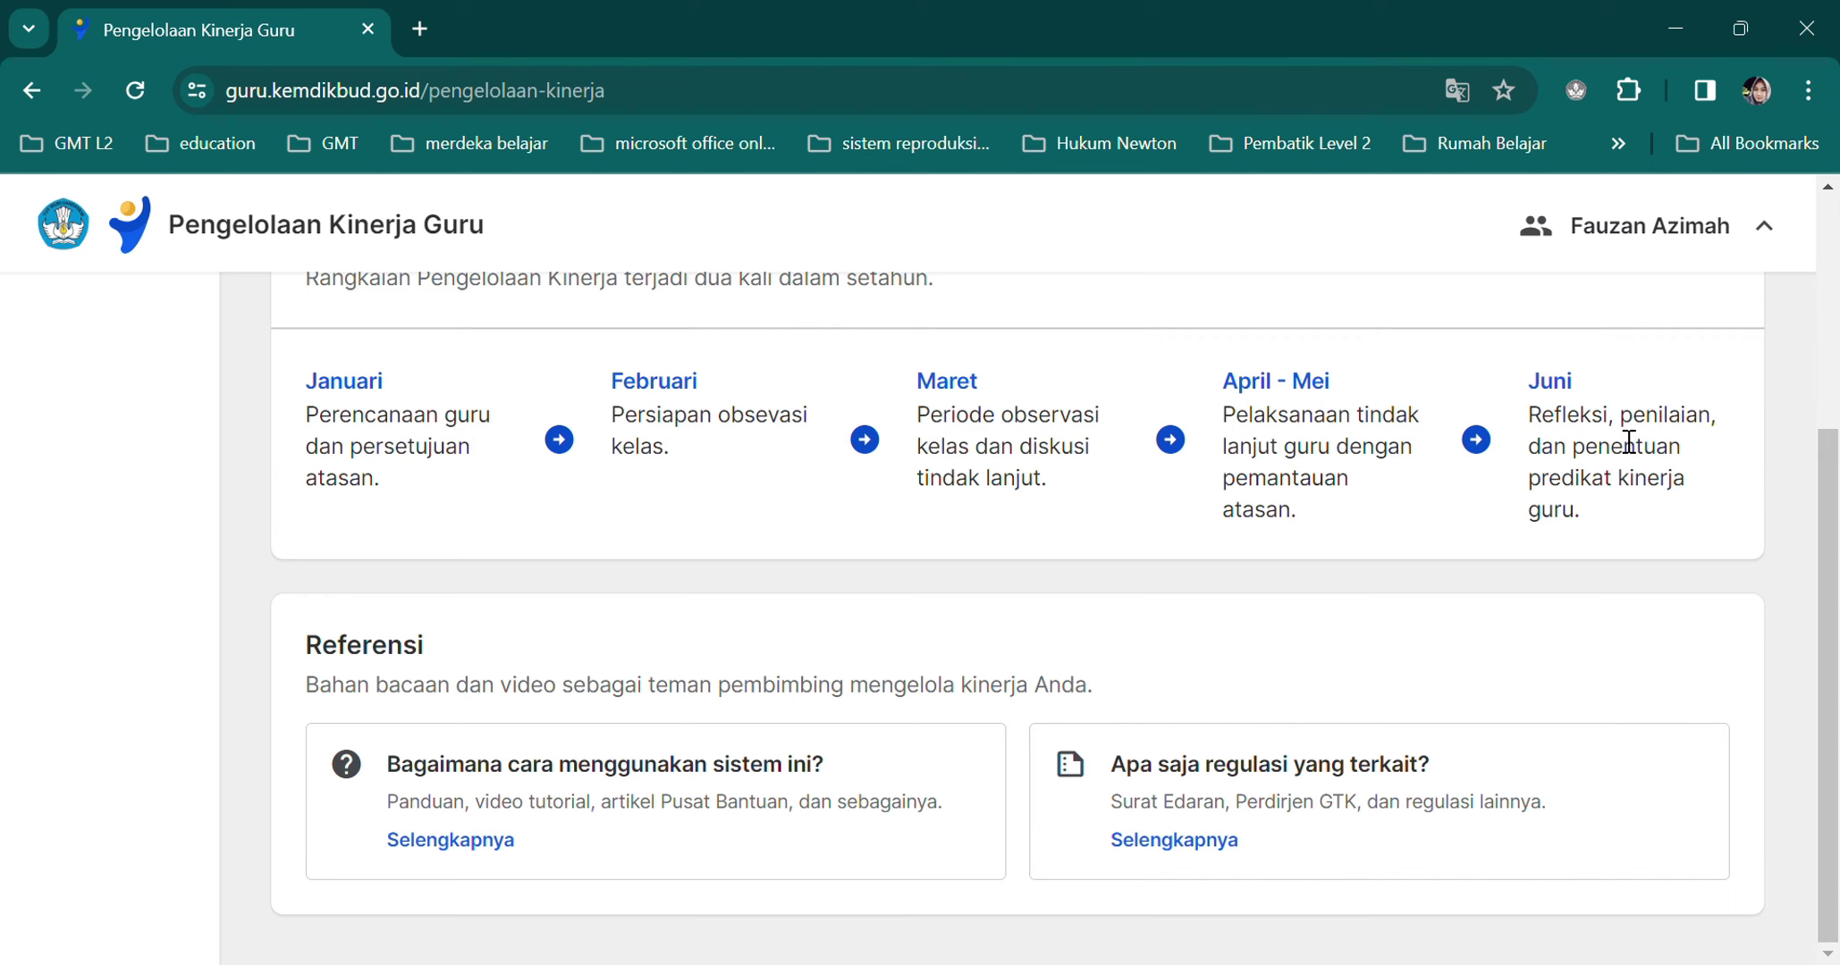
{"action": "left_click_drag", "start_coordinate": [1833, 528], "coordinate": [1837, 266]}
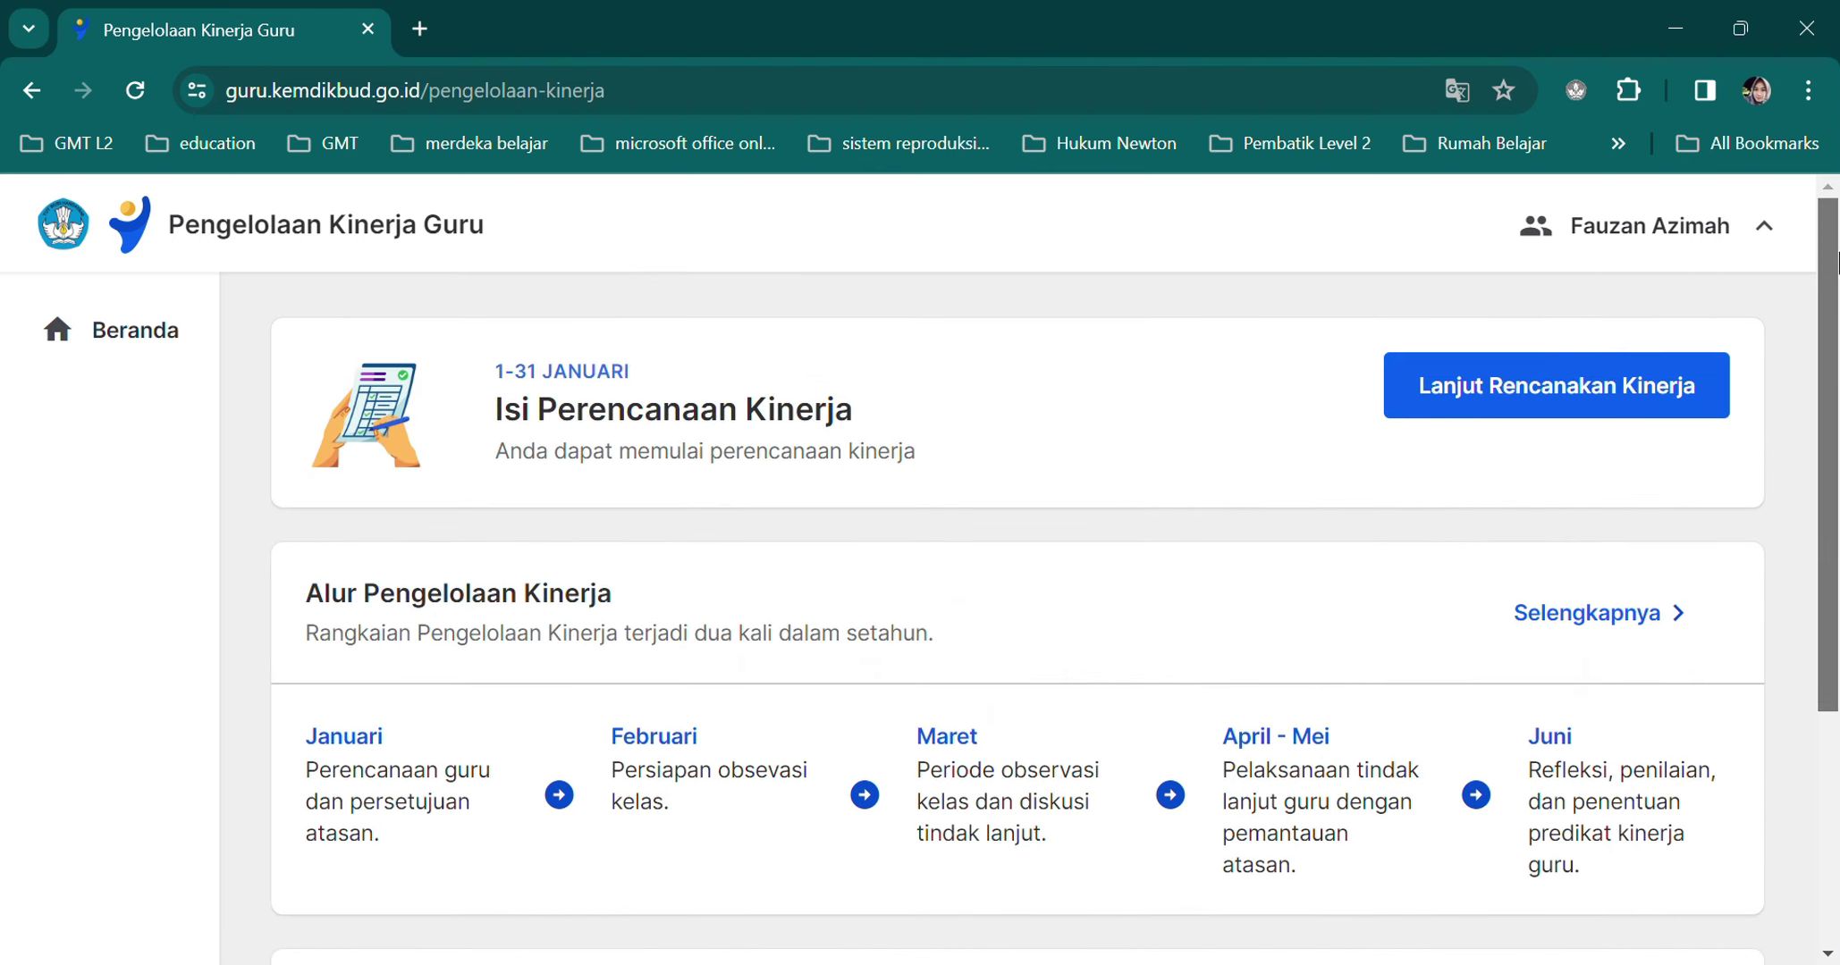
{"action": "left_click", "coordinate": [1526, 413]}
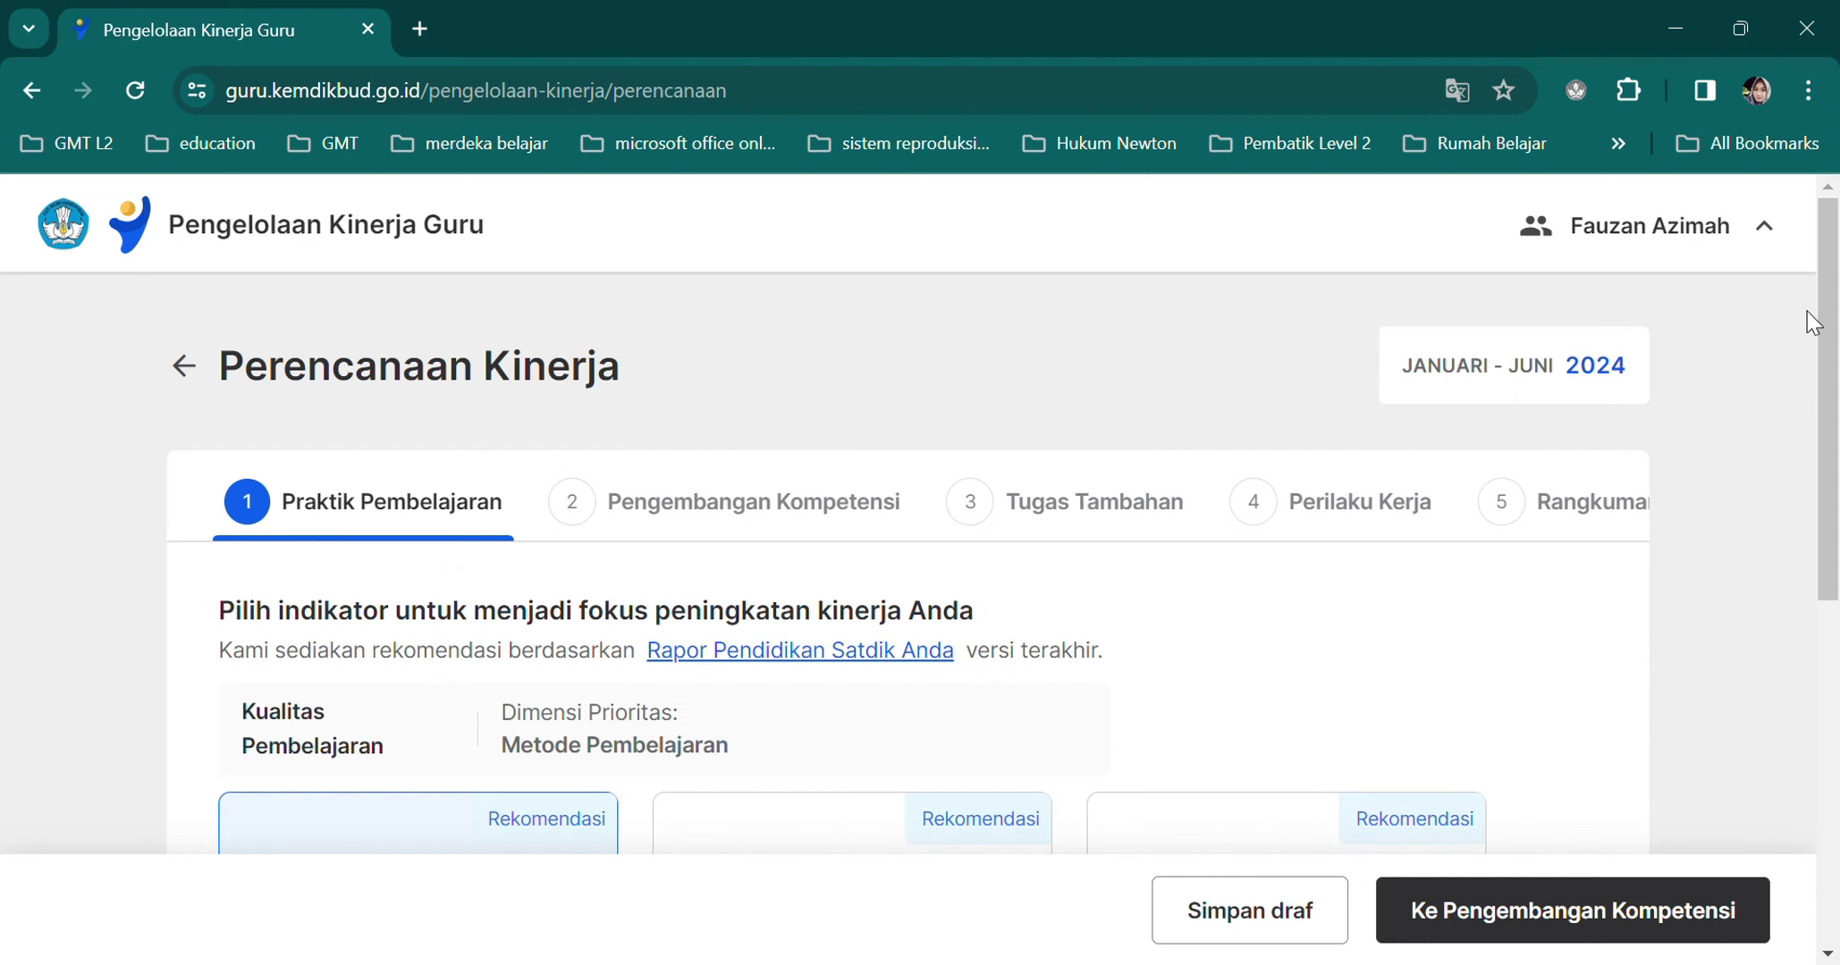
- Review the recommended indicators in Praktik Pembelajaran and expand the list of other indicators
{"action": "left_click_drag", "start_coordinate": [1831, 323], "coordinate": [1838, 431]}
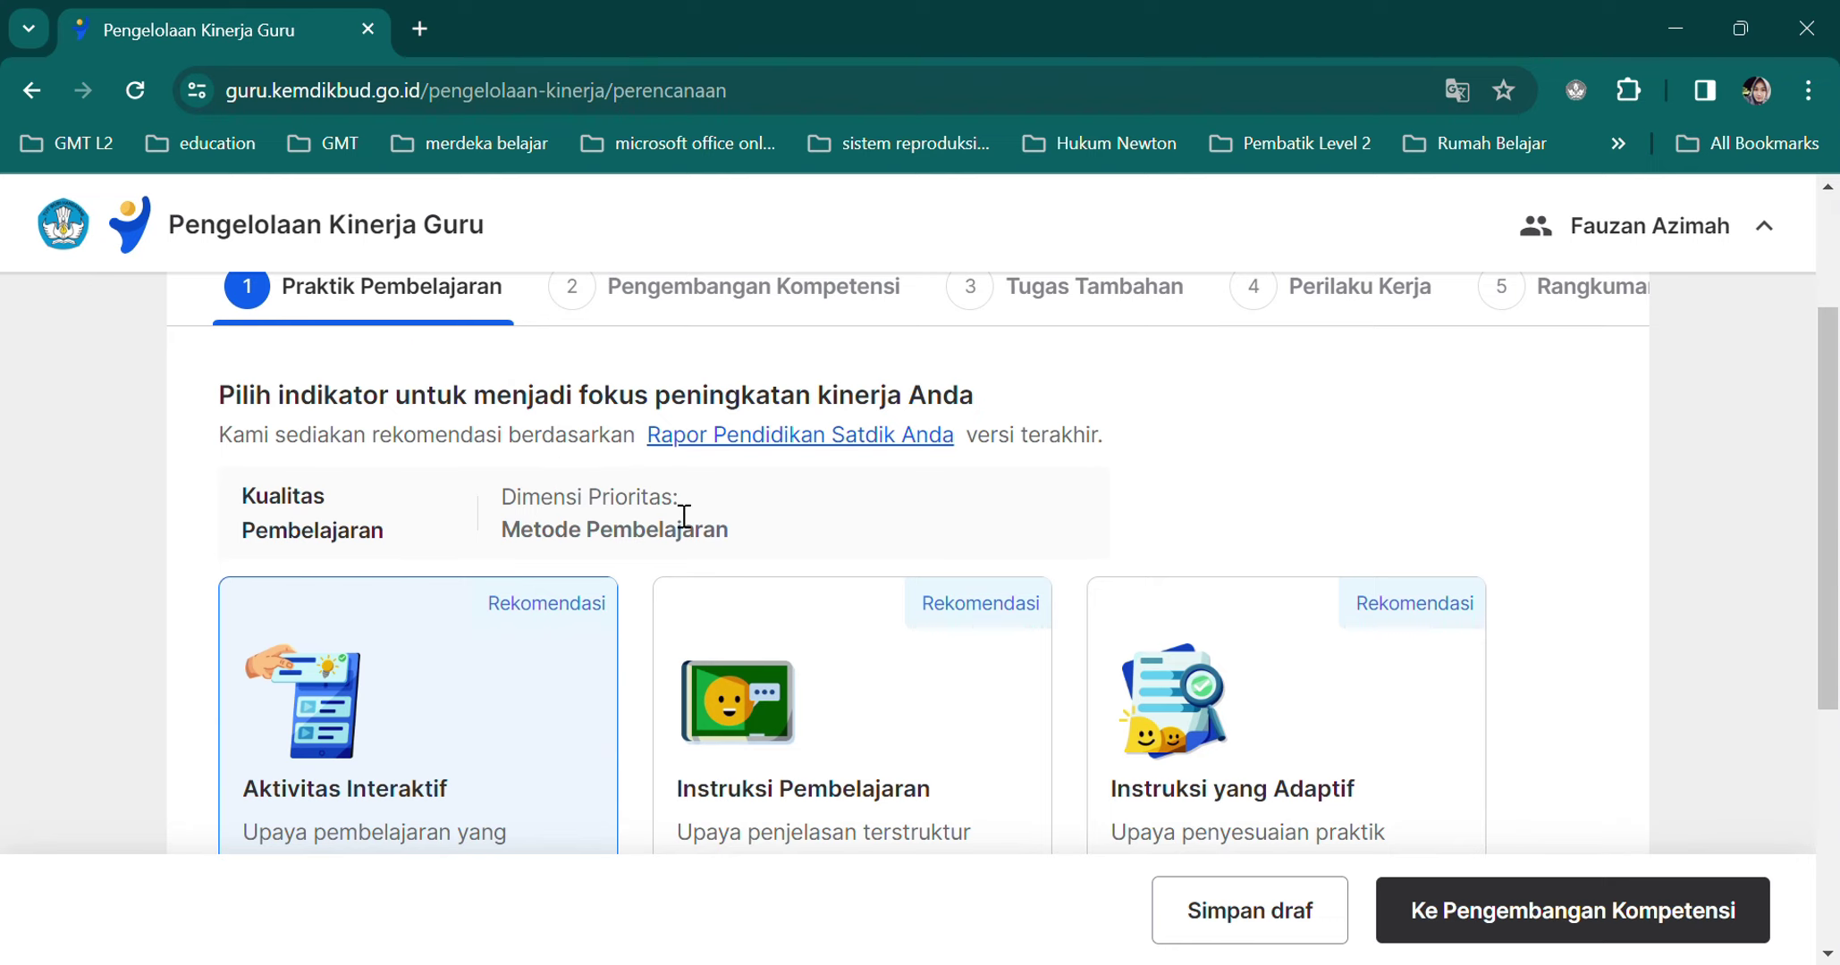
{"action": "left_click_drag", "start_coordinate": [1830, 494], "coordinate": [1834, 684]}
{"action": "left_click", "coordinate": [402, 767]}
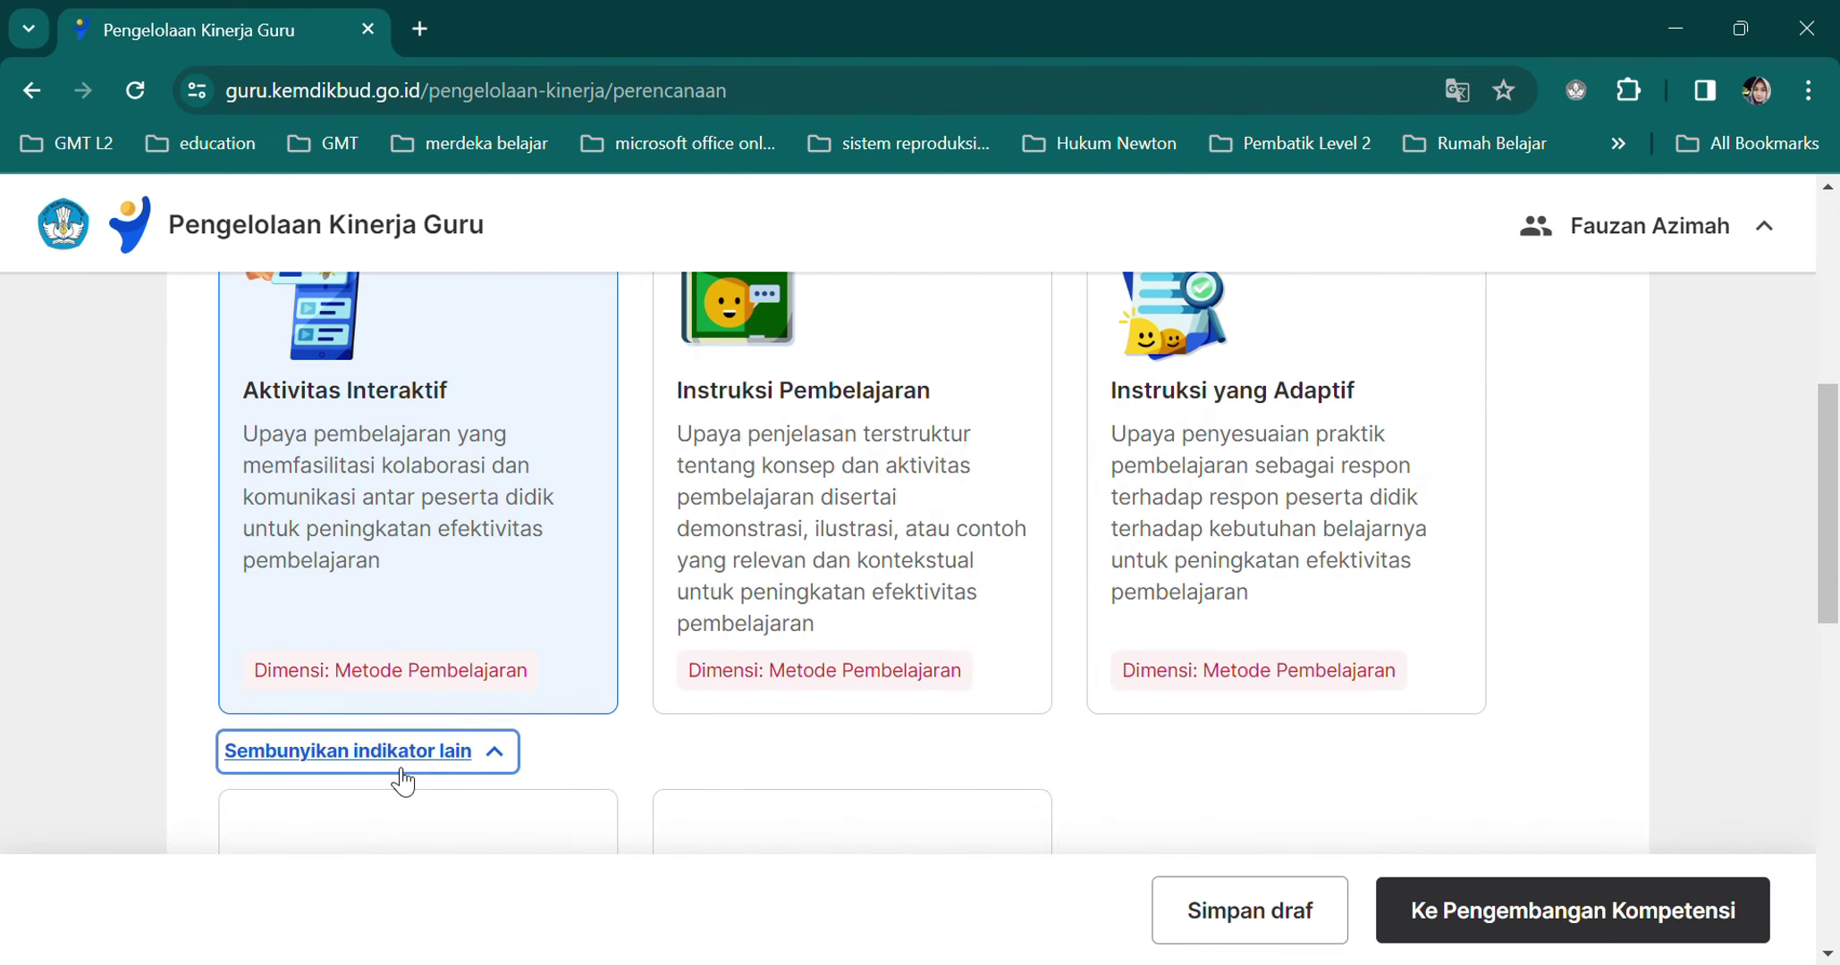
- View the Rapor Pendidikan Satdik summary for Kualitas Pembelajaran, read its dimension ratings, and acknowledge it
{"action": "left_click_drag", "start_coordinate": [1822, 505], "coordinate": [1836, 254]}
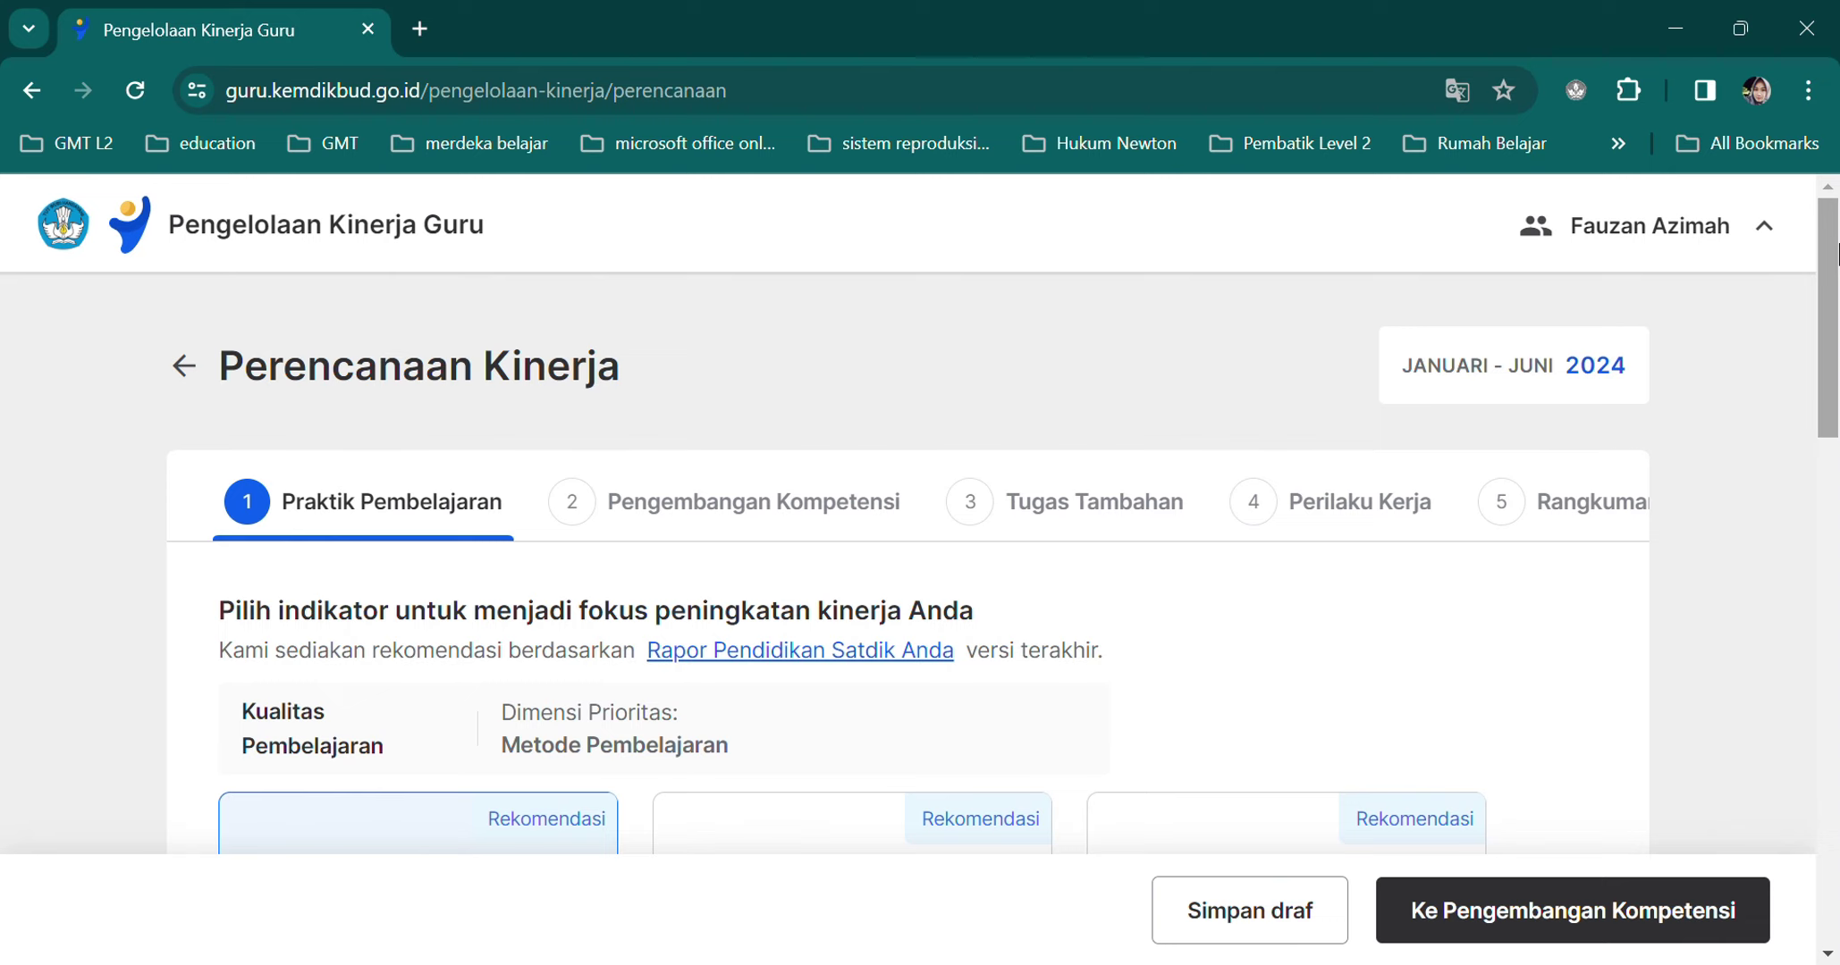
{"action": "left_click_drag", "start_coordinate": [1836, 255], "coordinate": [1837, 279]}
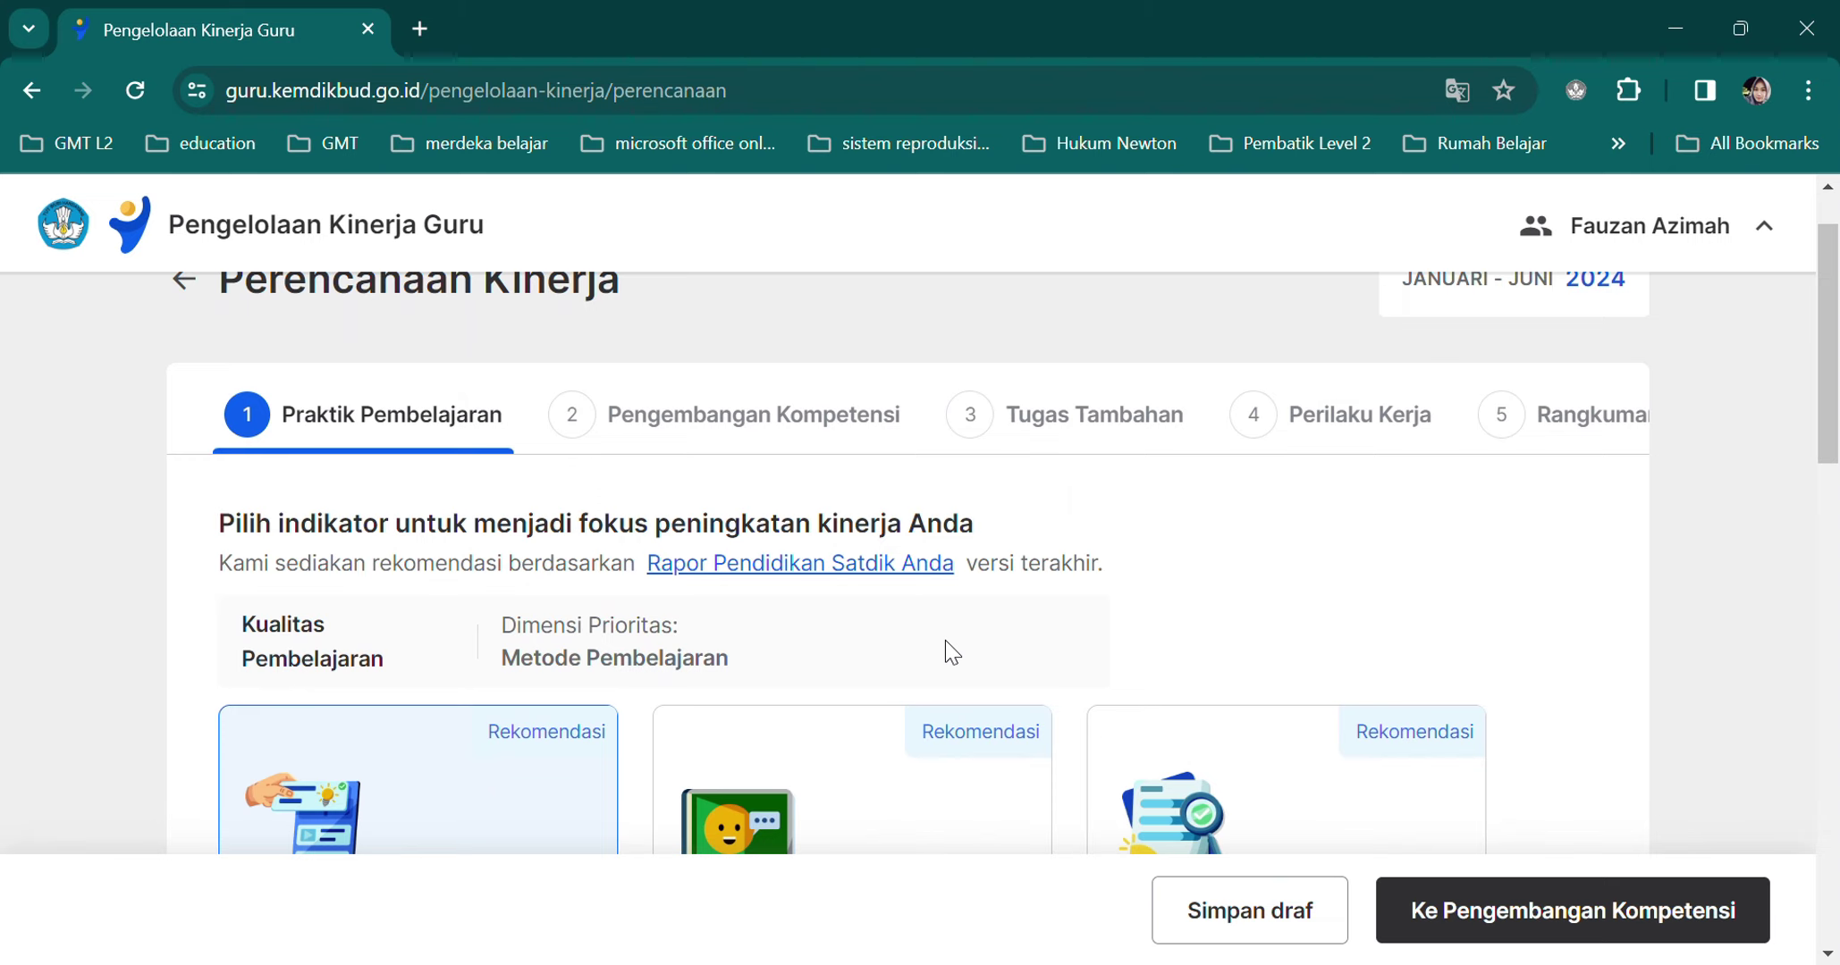
{"action": "left_click", "coordinate": [921, 576]}
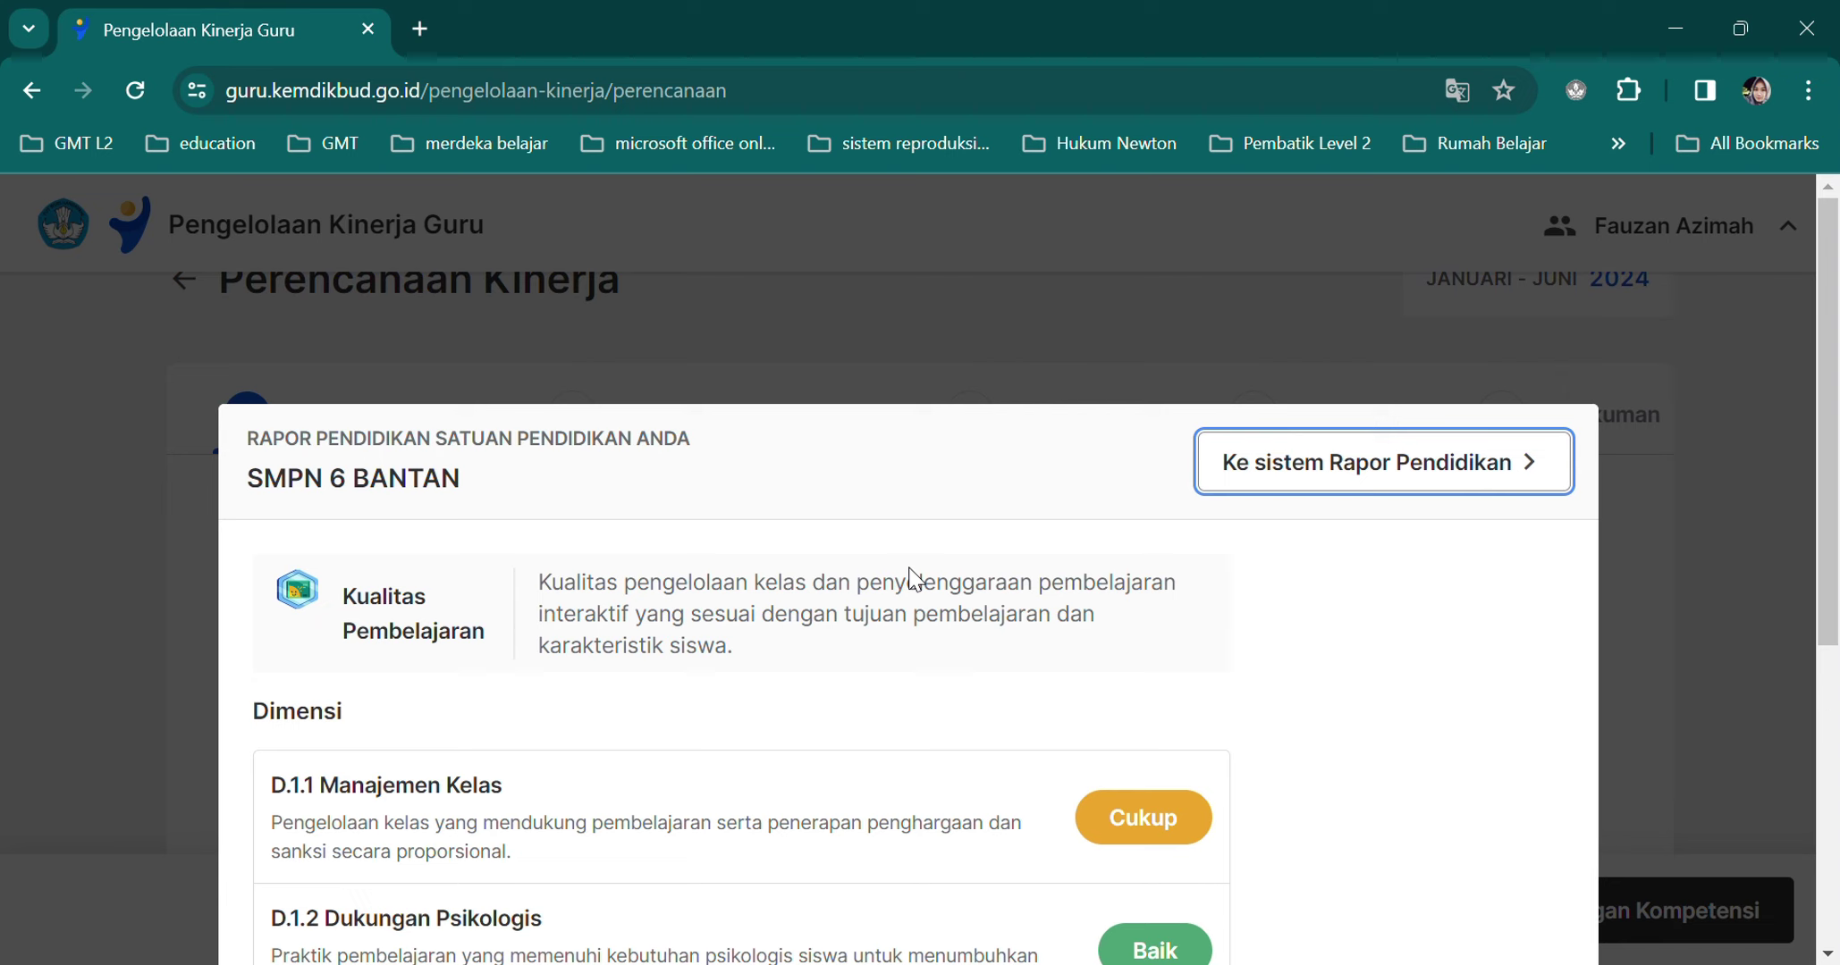
{"action": "left_click_drag", "start_coordinate": [1832, 482], "coordinate": [1833, 685]}
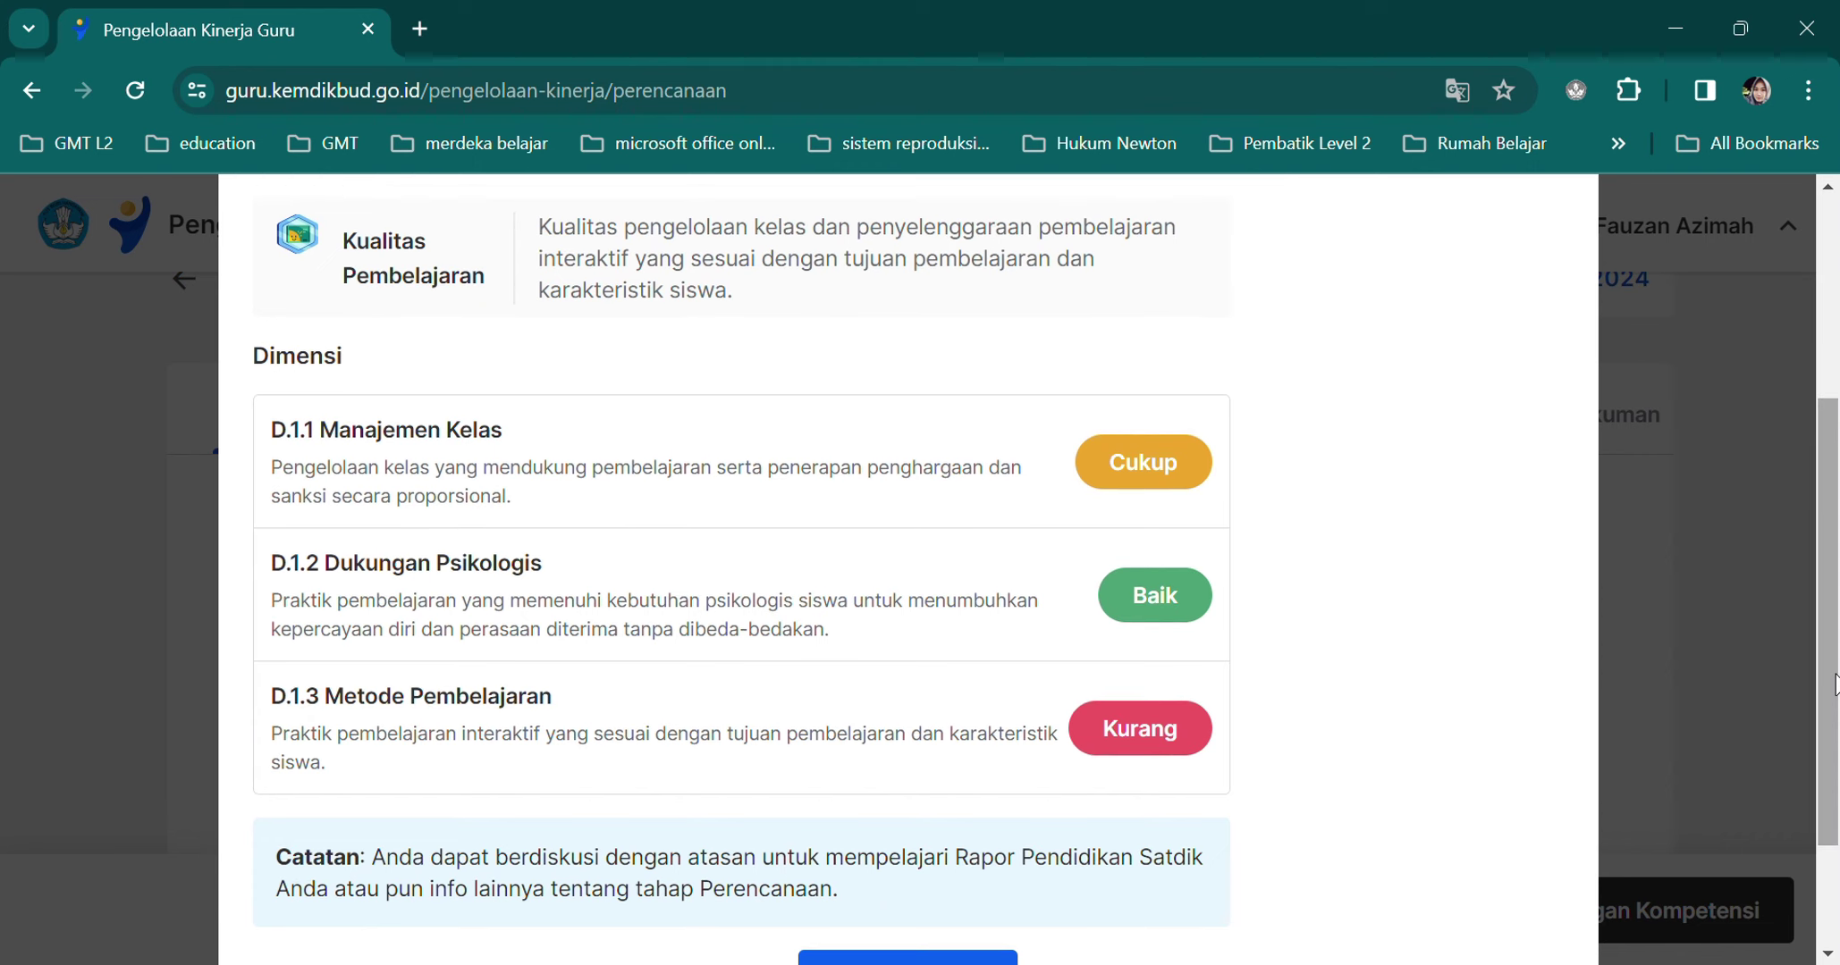
{"action": "left_click_drag", "start_coordinate": [1833, 685], "coordinate": [1838, 663]}
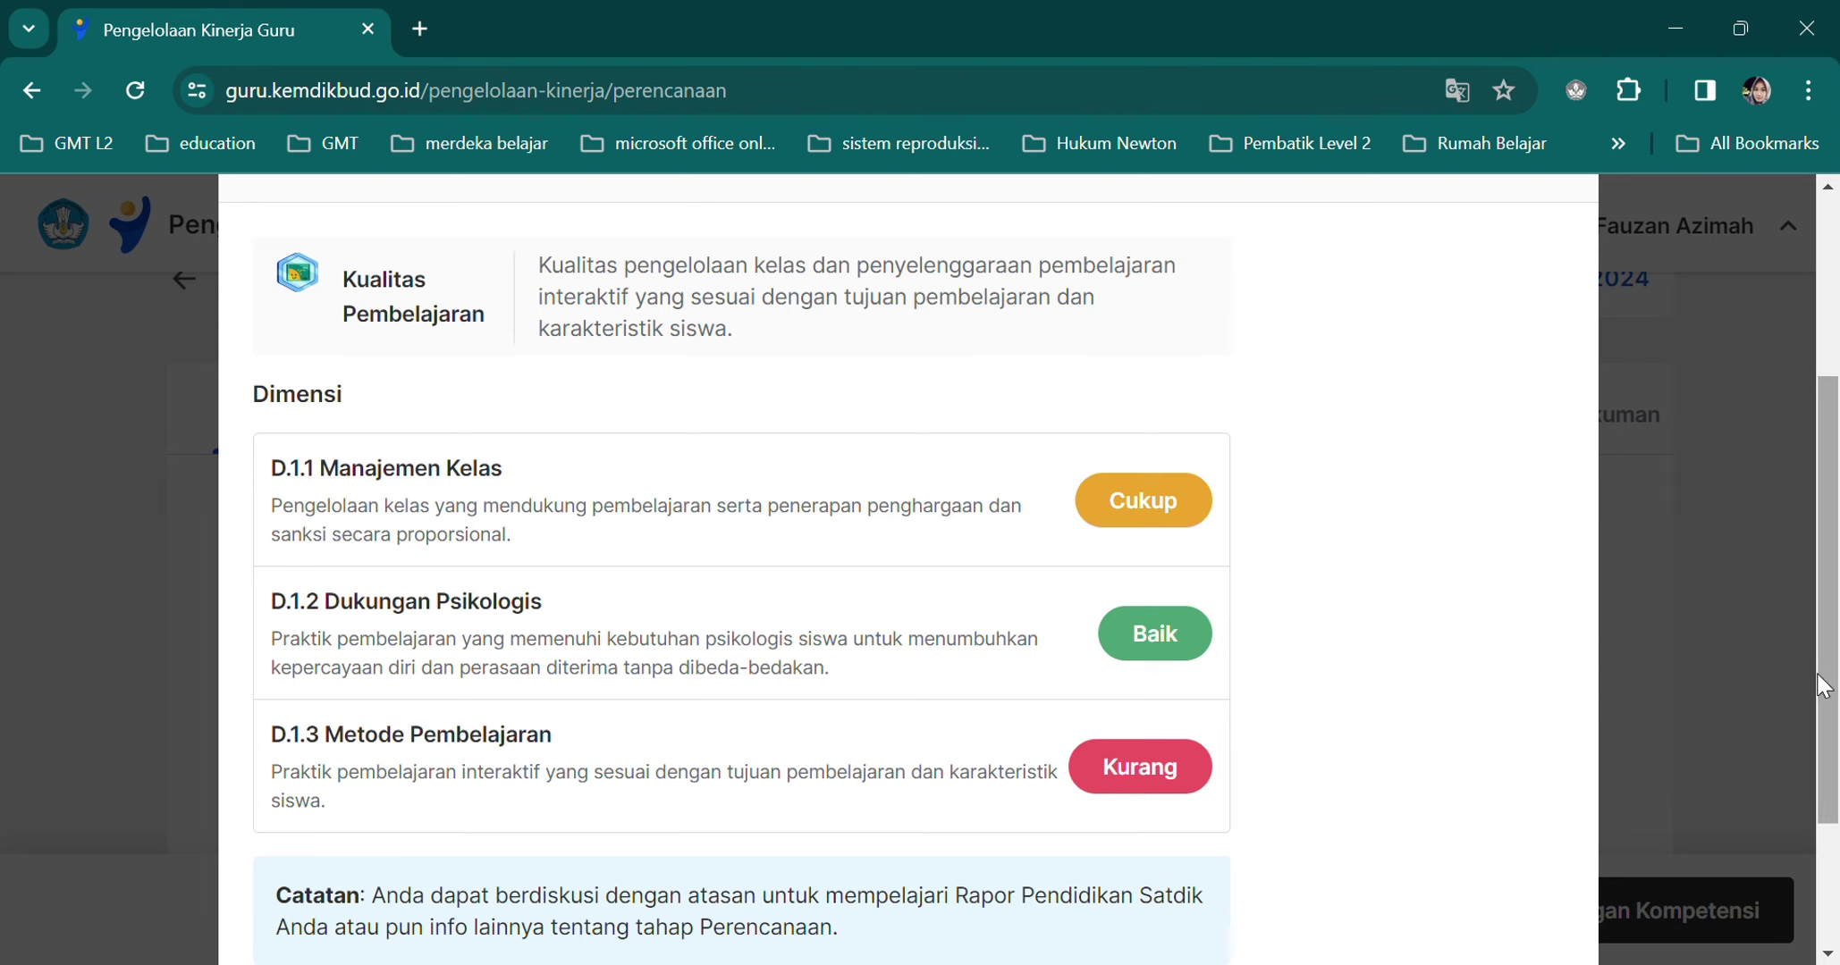
{"action": "left_click_drag", "start_coordinate": [1828, 685], "coordinate": [1831, 788]}
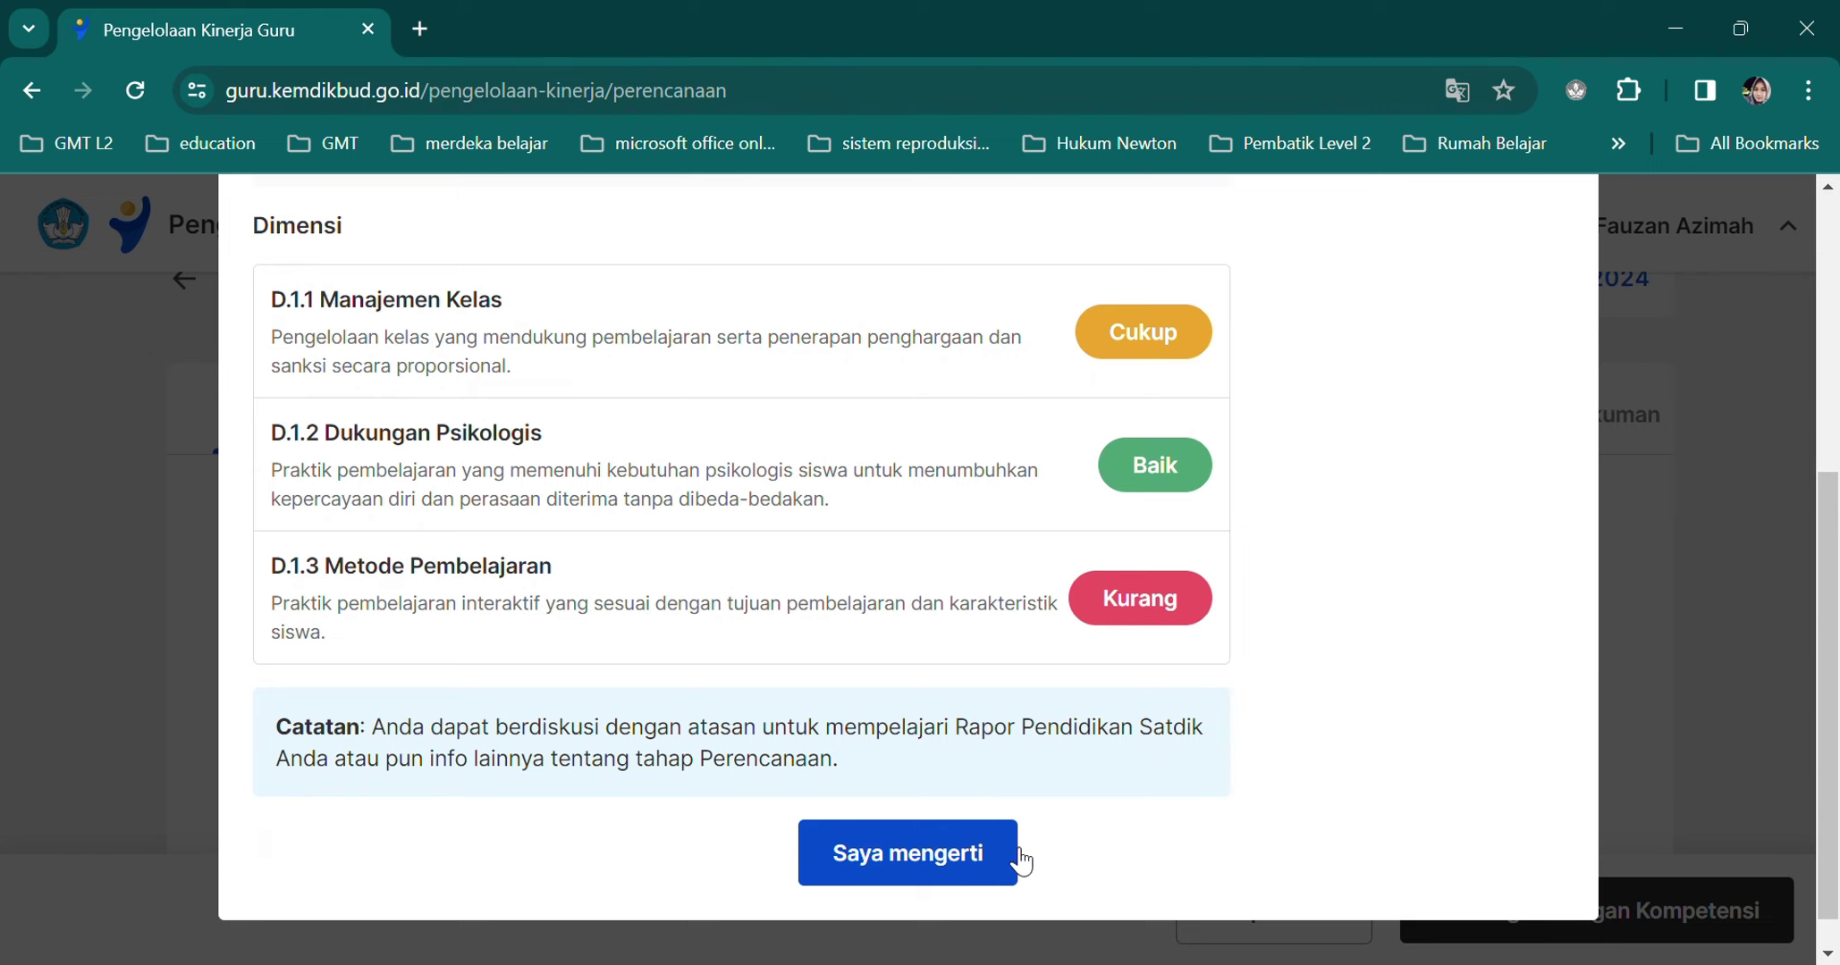
{"action": "left_click", "coordinate": [963, 858]}
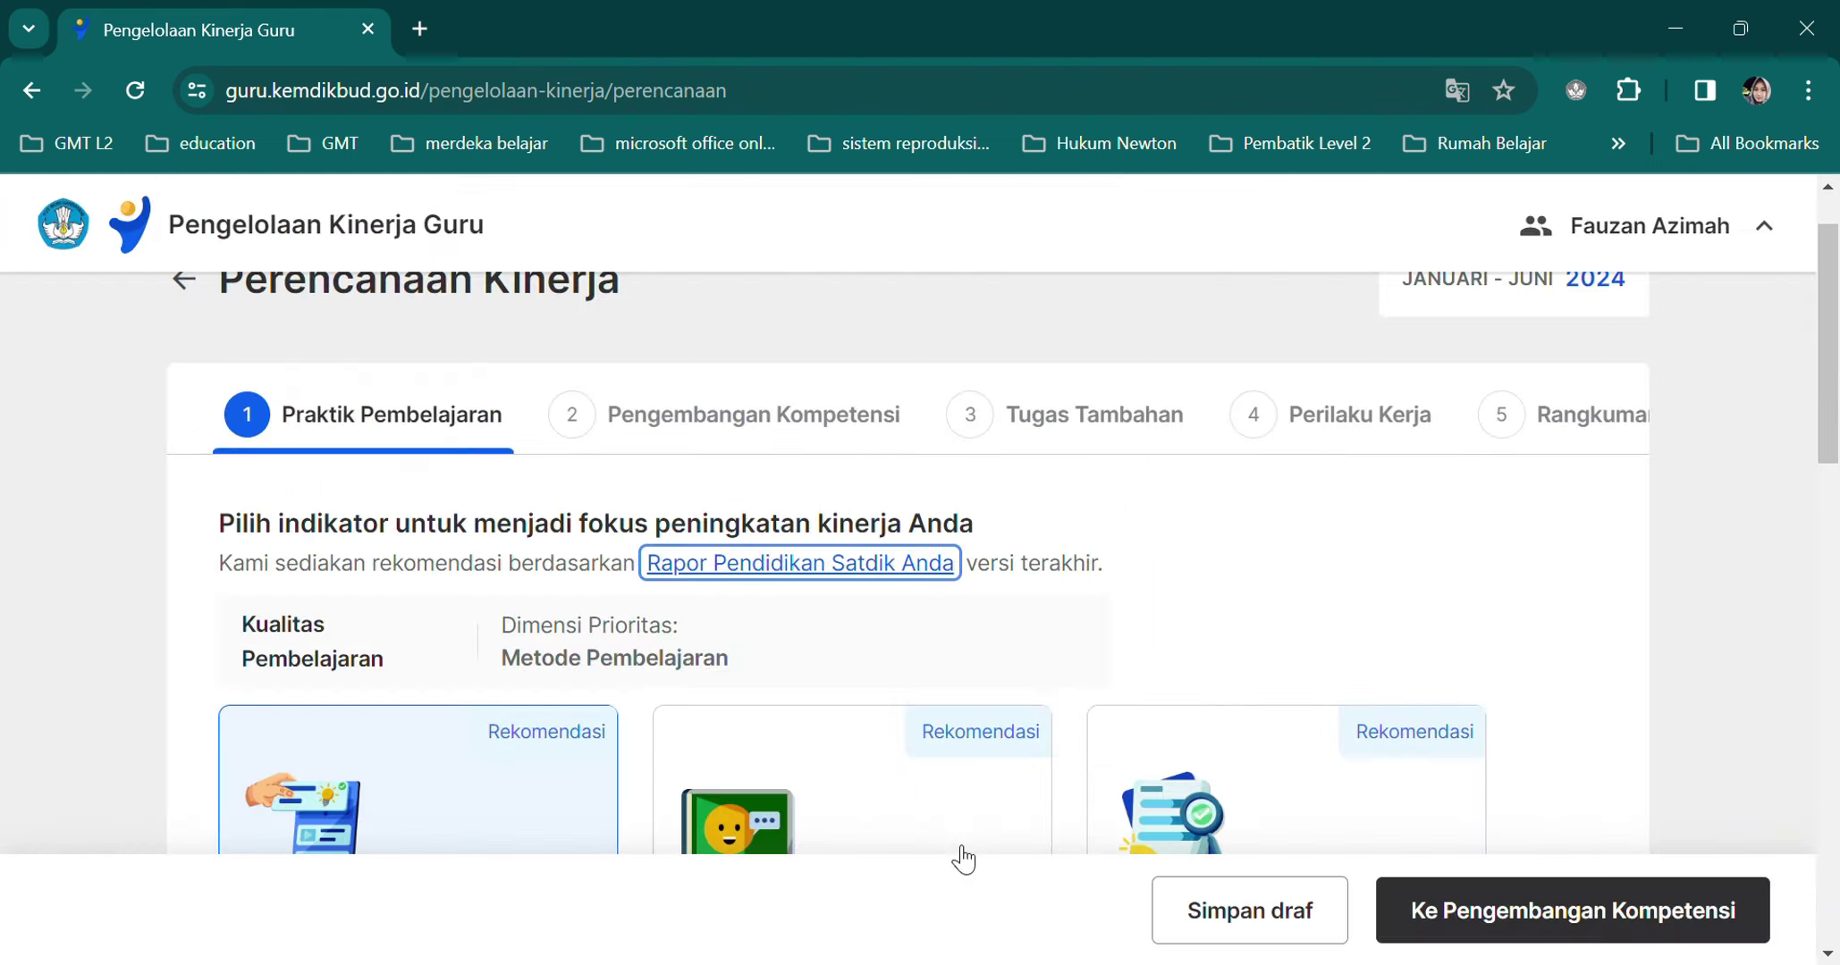
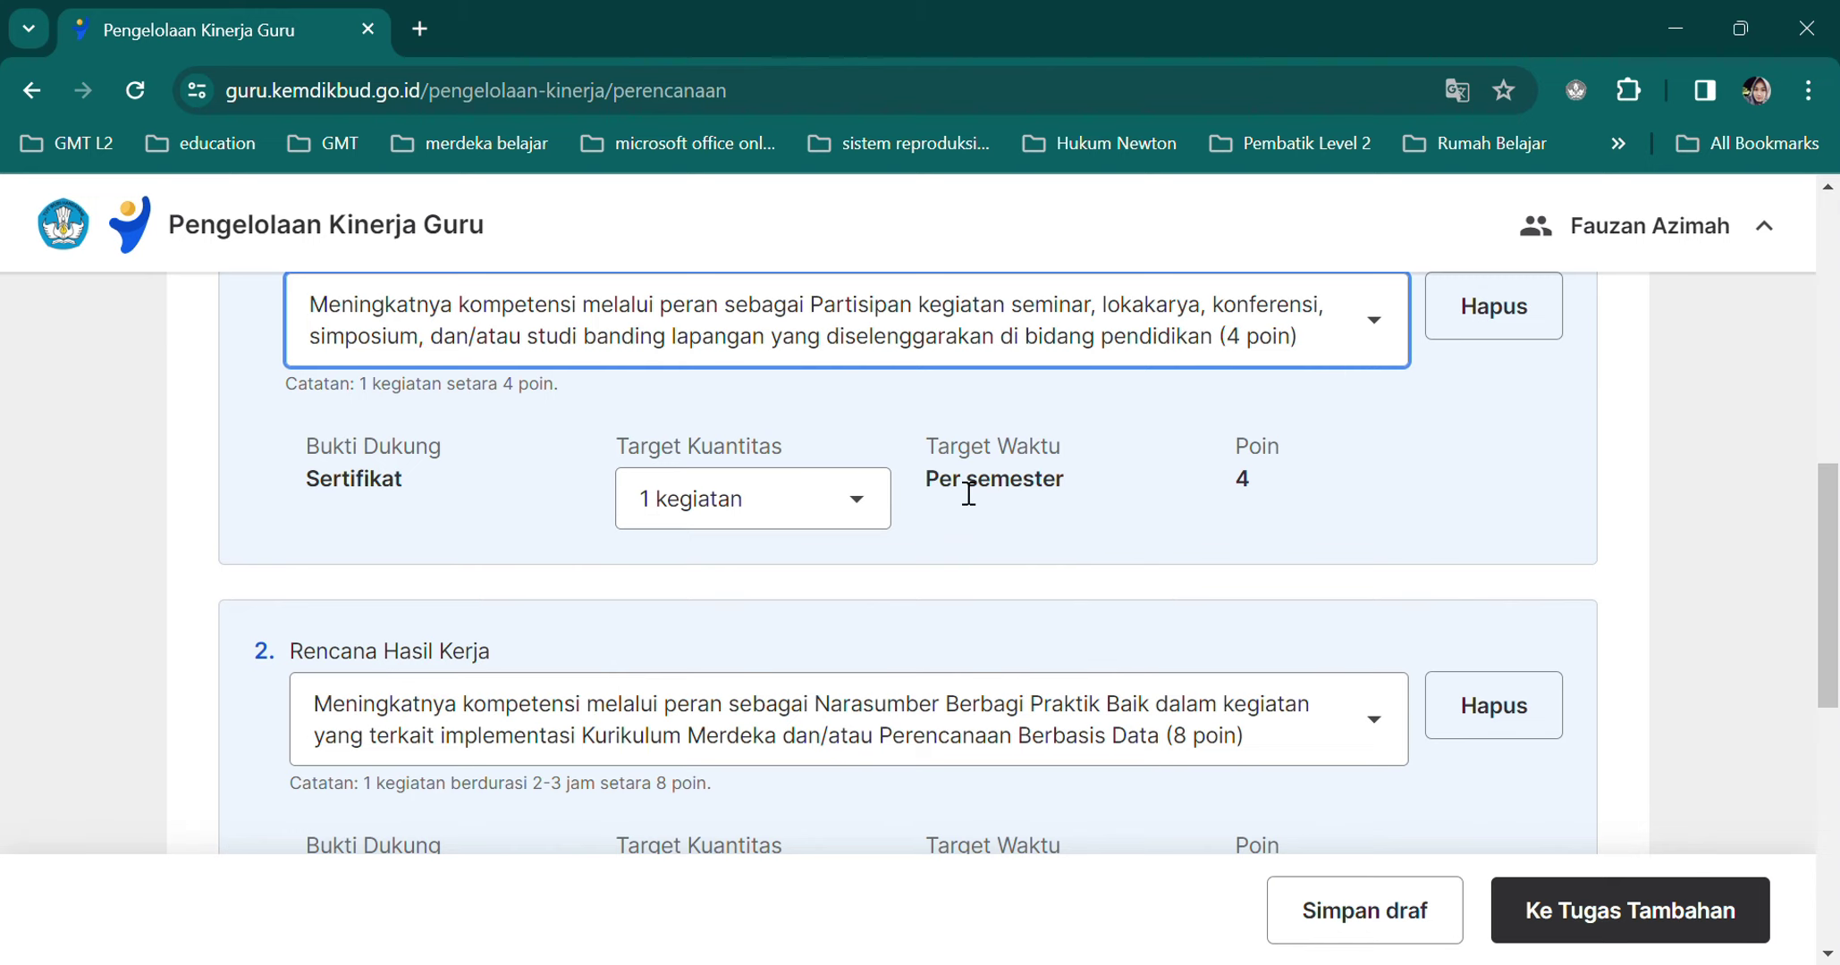
- Set the Target Kuantitas of the first Rencana Hasil Kerja in Pengembangan Kompetensi to 2 kegiatan
{"action": "left_click", "coordinate": [855, 514]}
{"action": "left_click", "coordinate": [790, 623]}
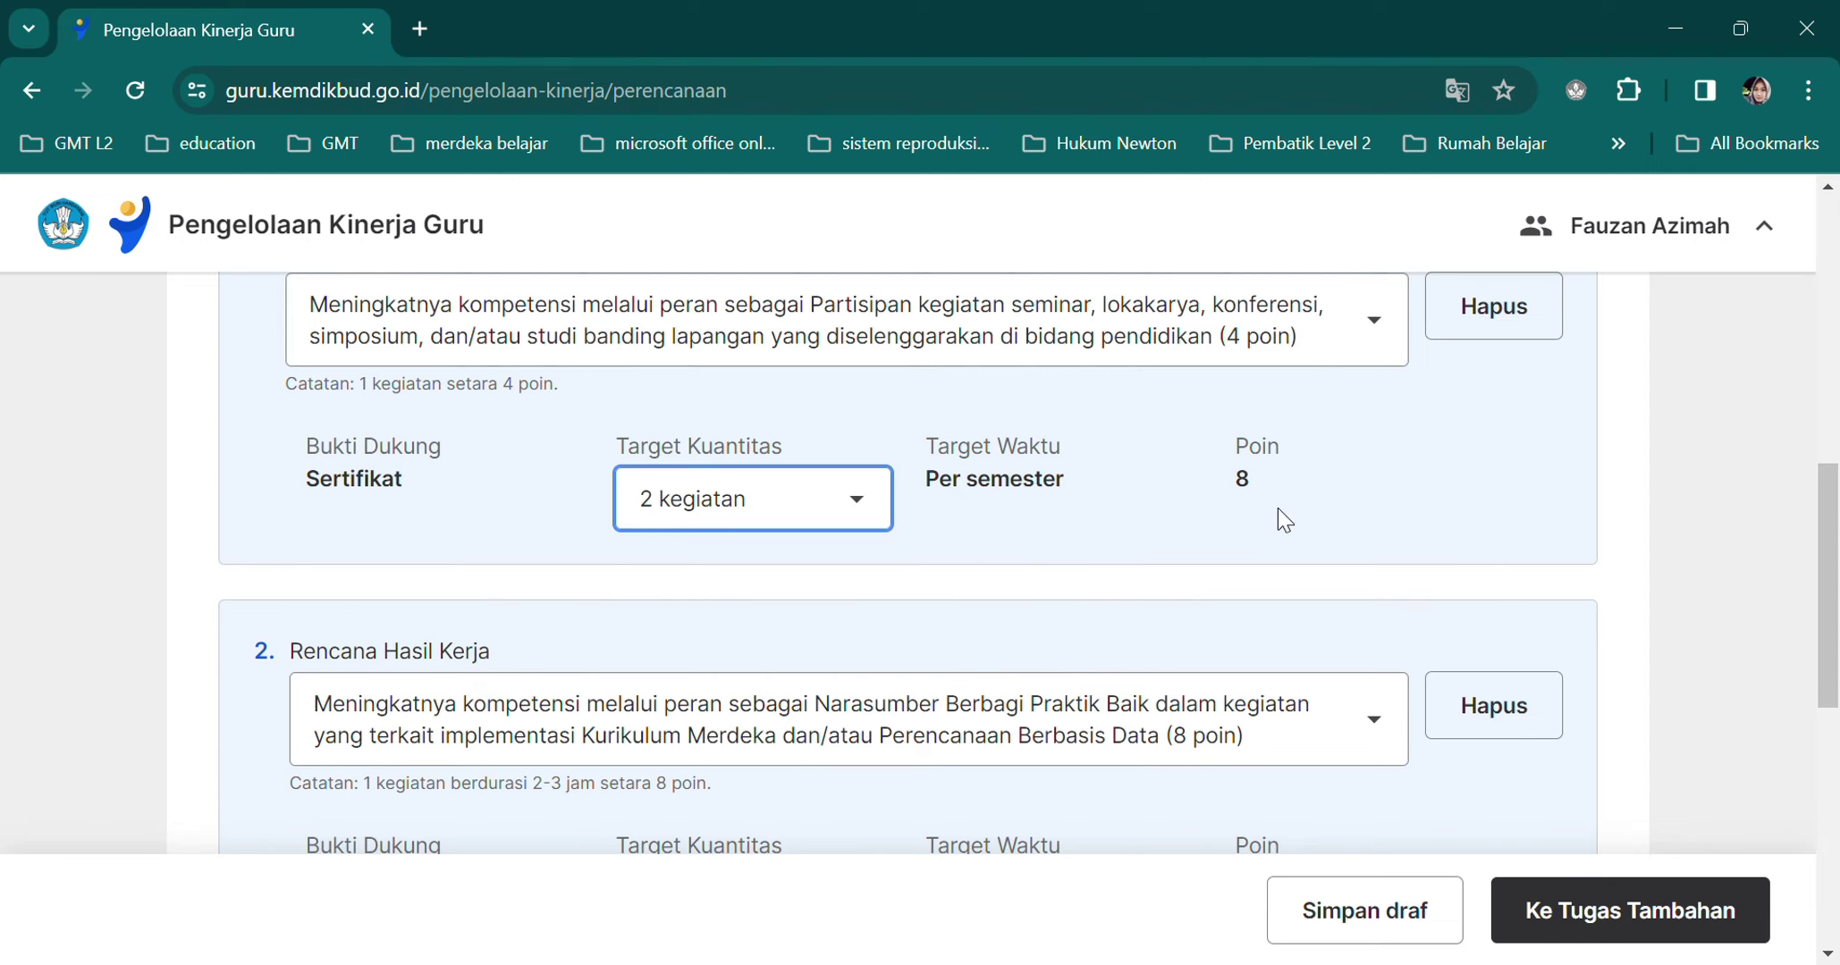
- Examine the available choices for the second Rencana Hasil Kerja and check the plan's total points
{"action": "left_click_drag", "start_coordinate": [1829, 527], "coordinate": [1829, 621]}
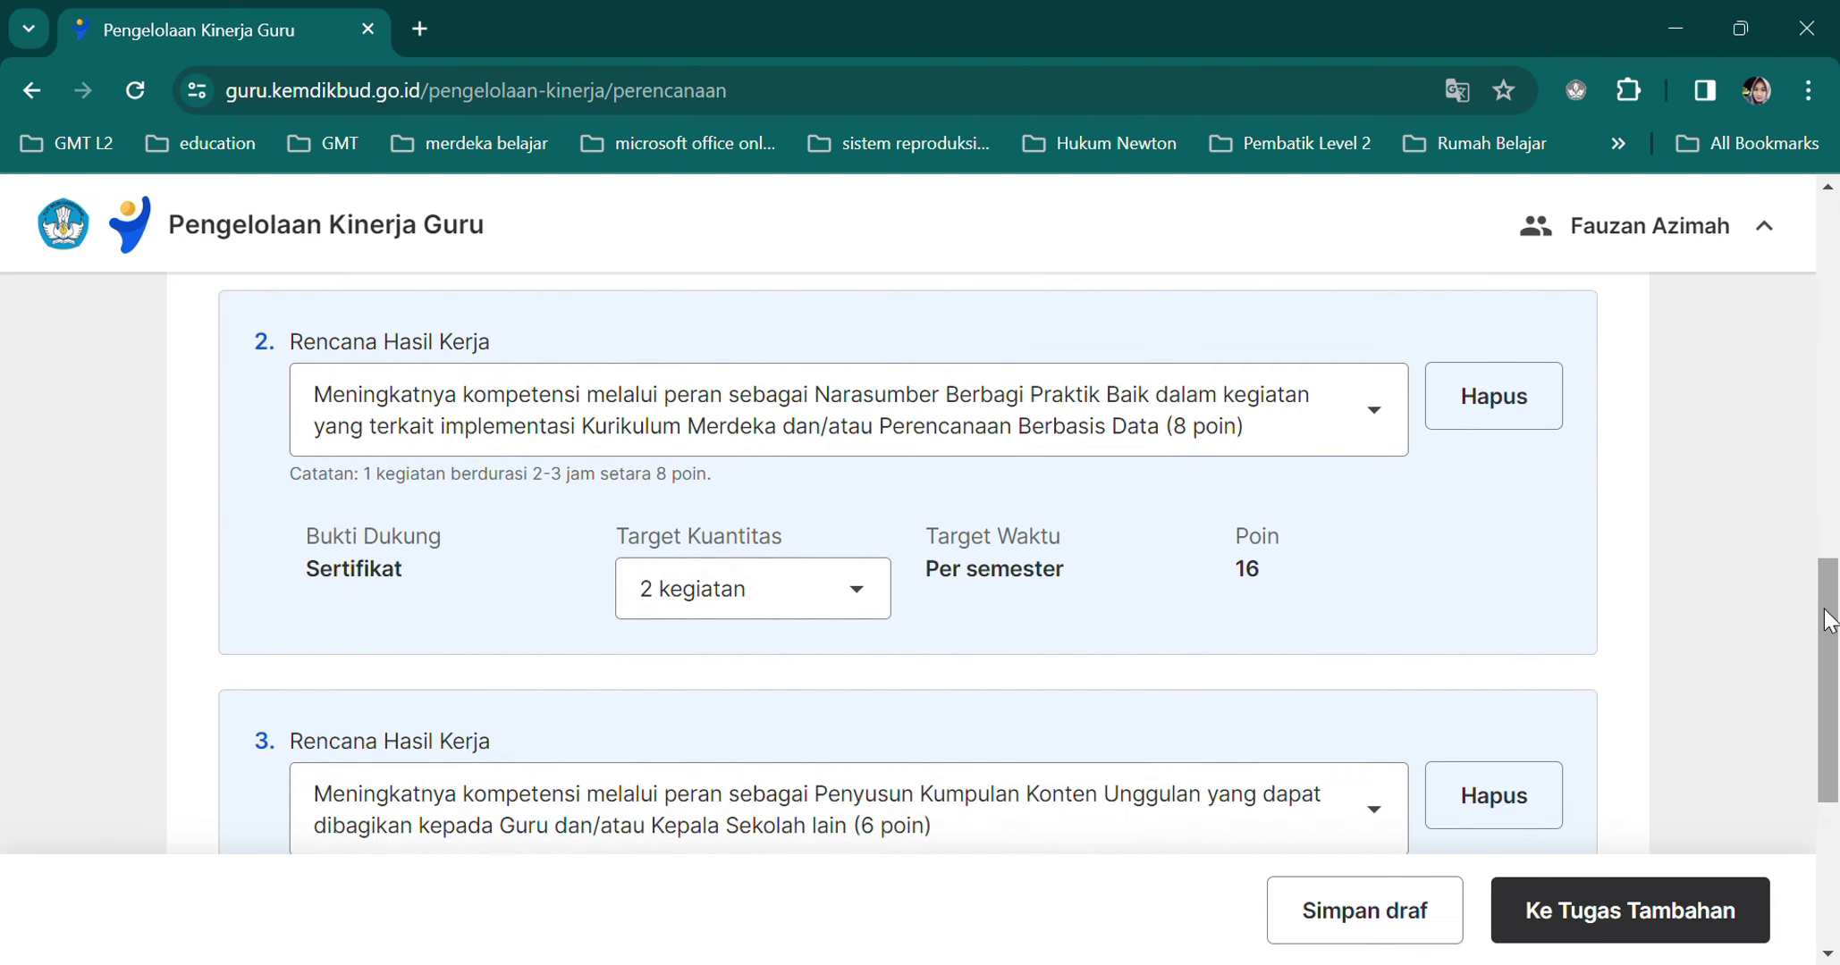
{"action": "left_click", "coordinate": [1370, 416]}
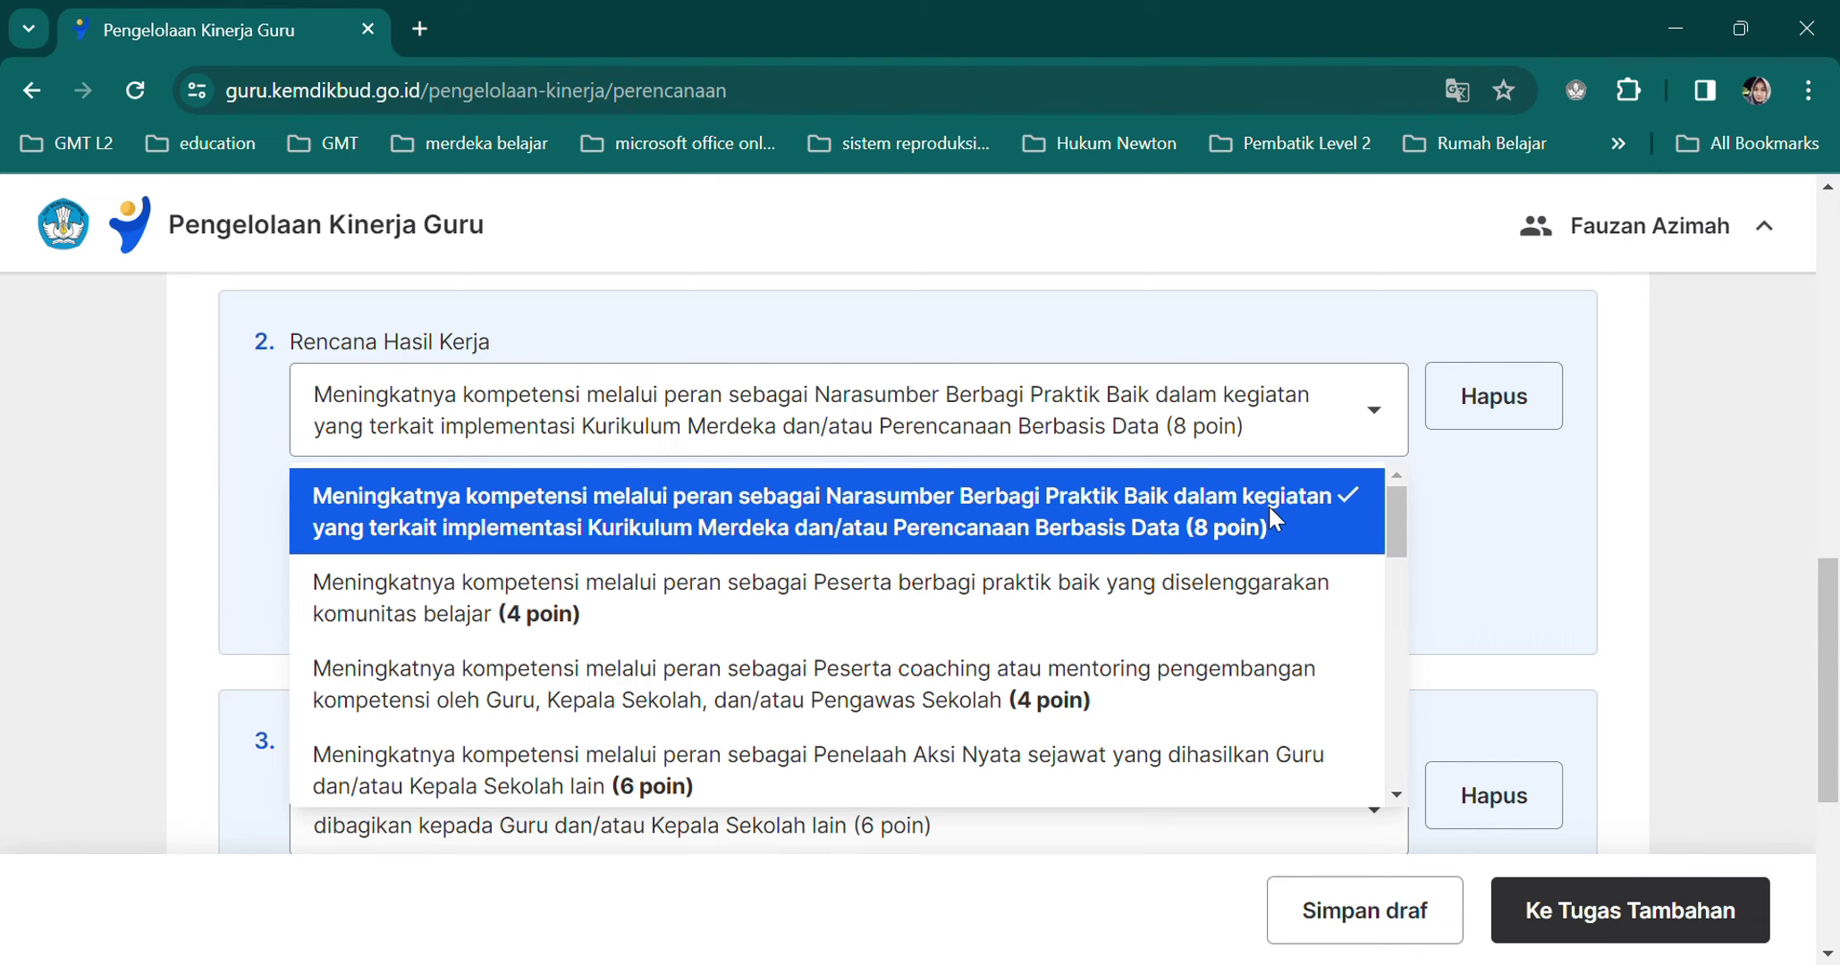
{"action": "left_click", "coordinate": [1480, 532]}
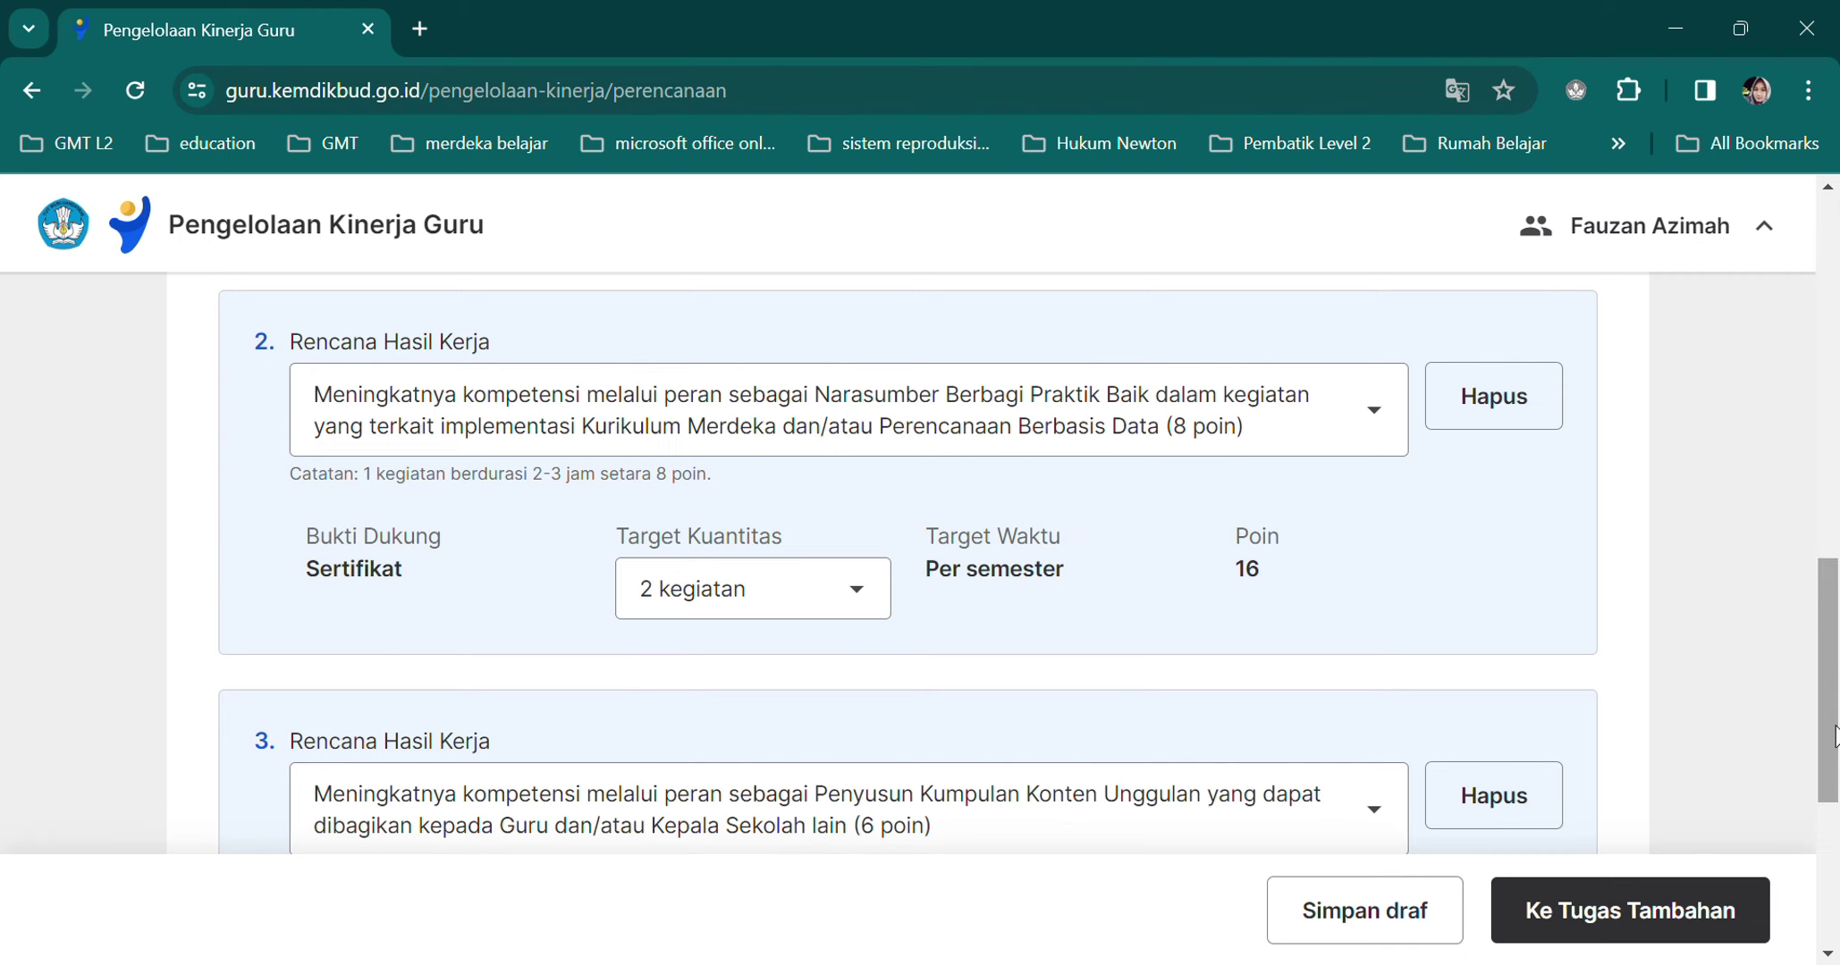
{"action": "left_click_drag", "start_coordinate": [1836, 757], "coordinate": [1836, 528]}
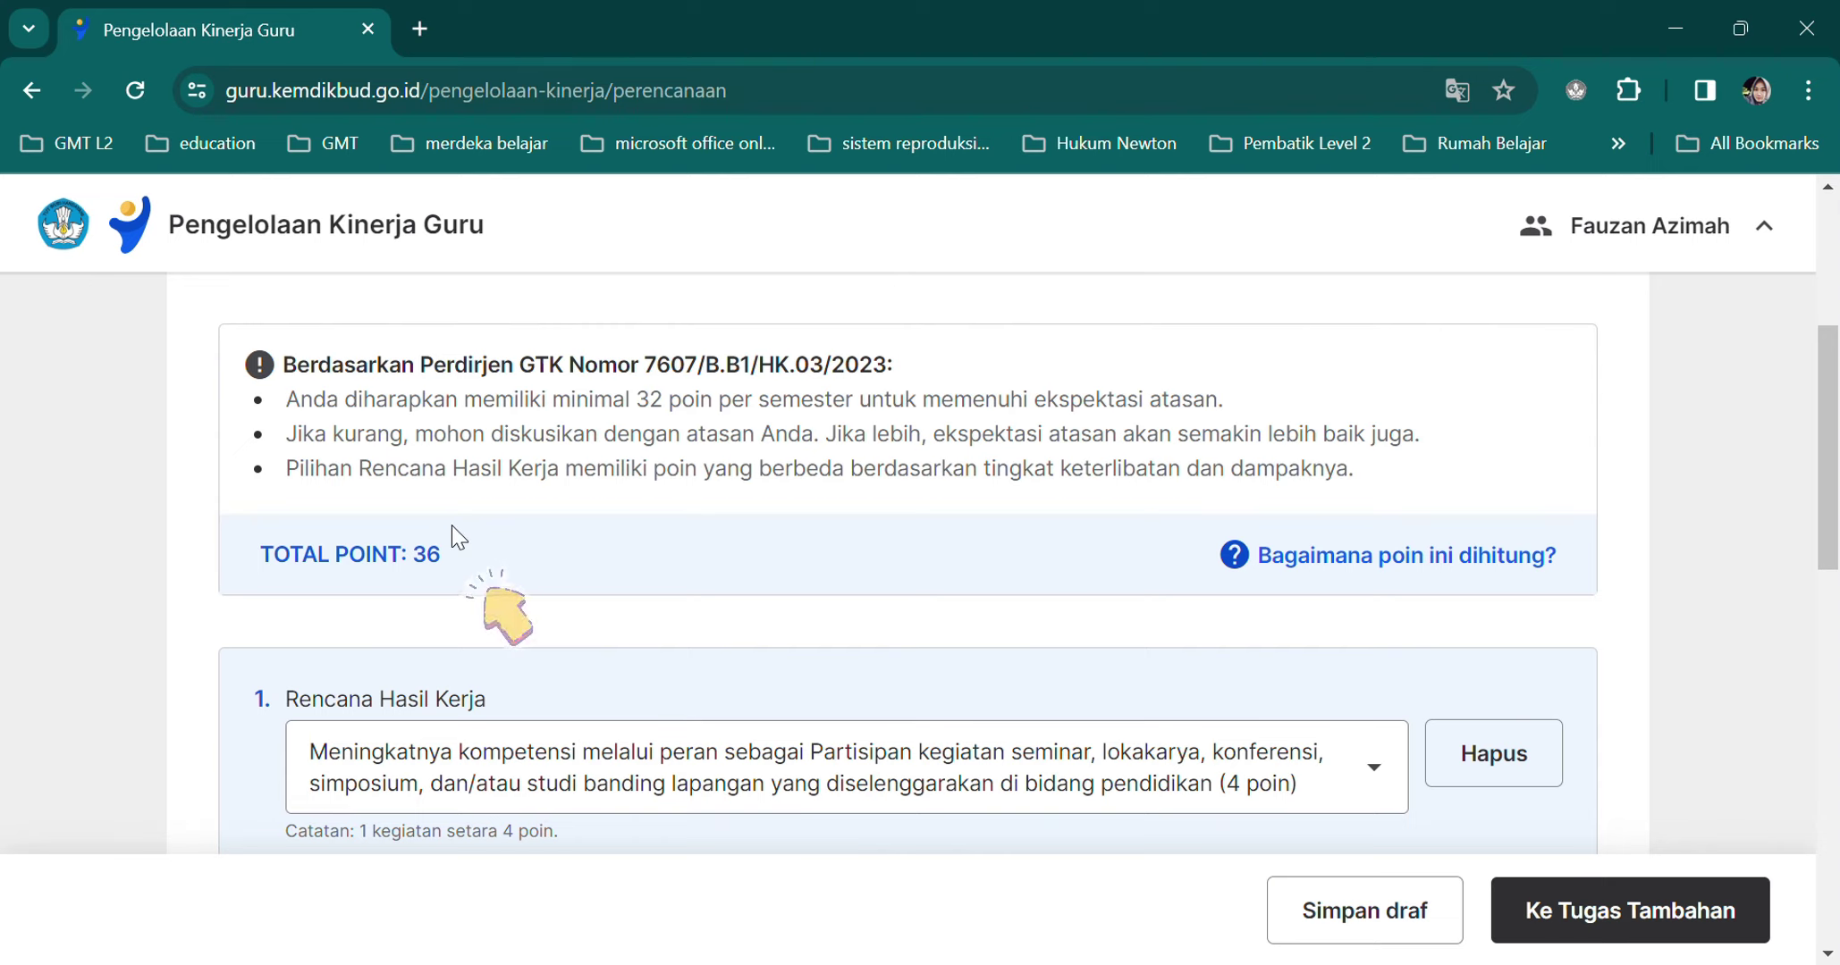
- Delete the seminar-participant Rencana Hasil Kerja from Pengembangan Kompetensi and save the plan as a draft
{"action": "left_click_drag", "start_coordinate": [1827, 455], "coordinate": [1835, 739]}
{"action": "left_click", "coordinate": [1493, 318]}
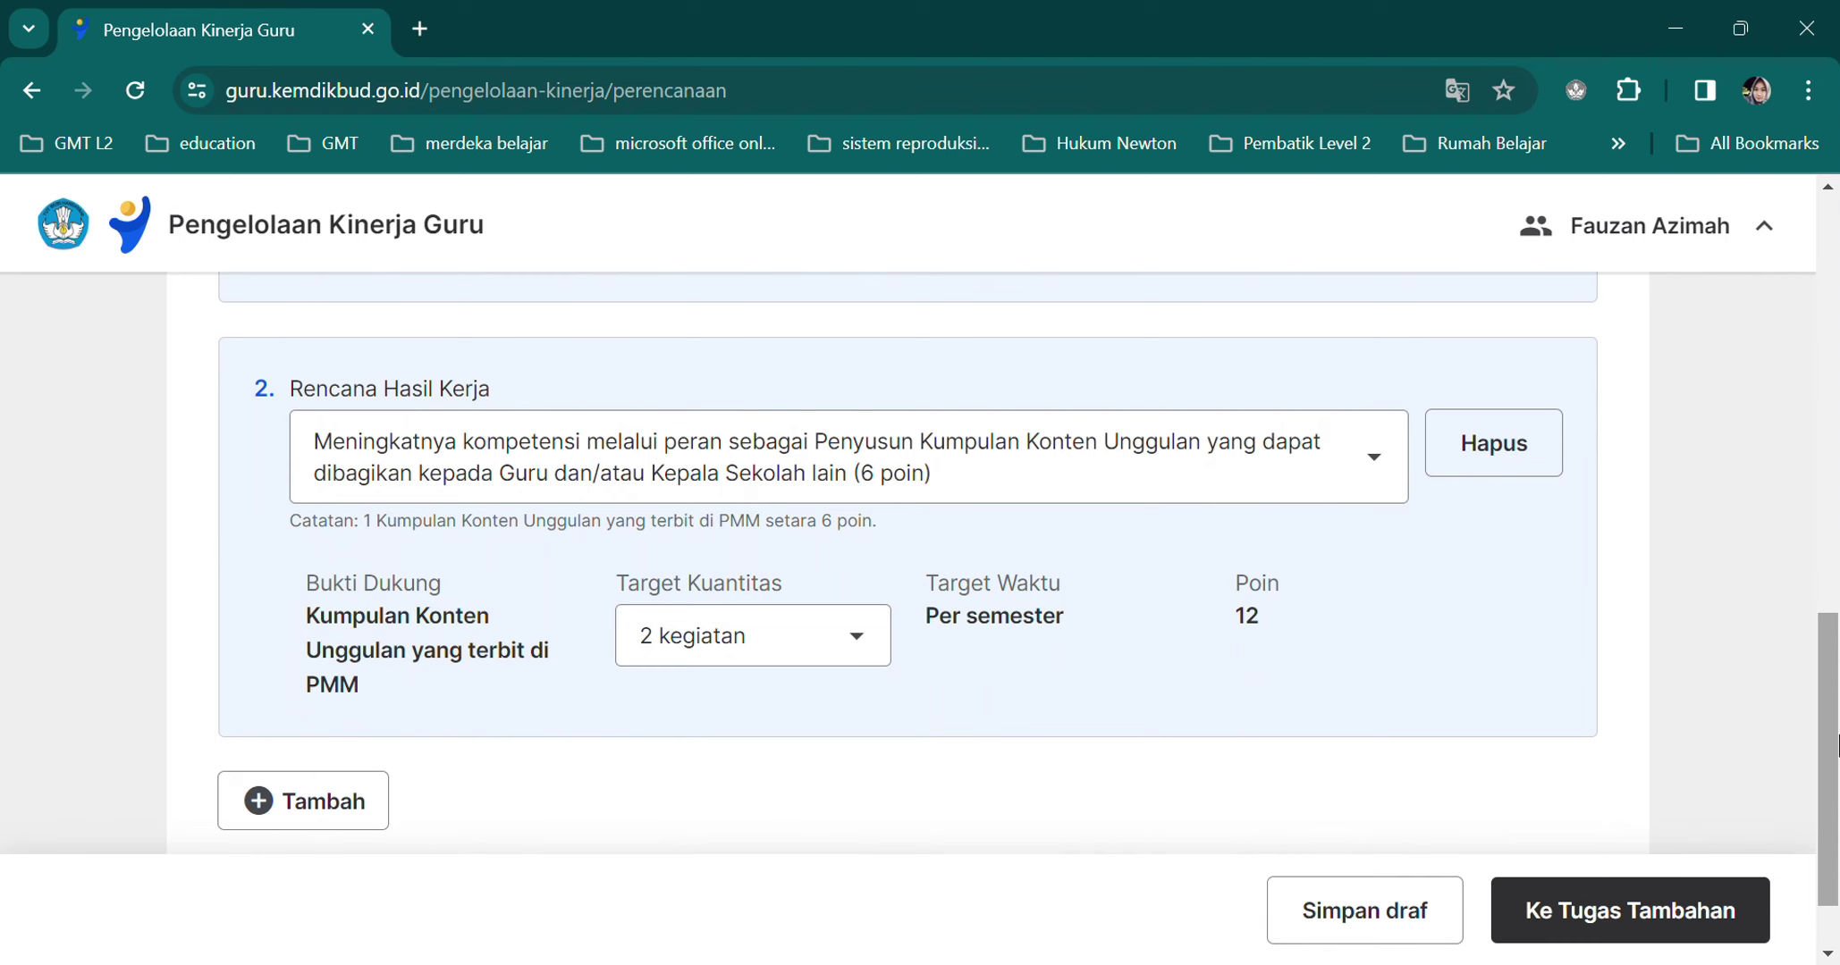
{"action": "left_click", "coordinate": [1397, 908]}
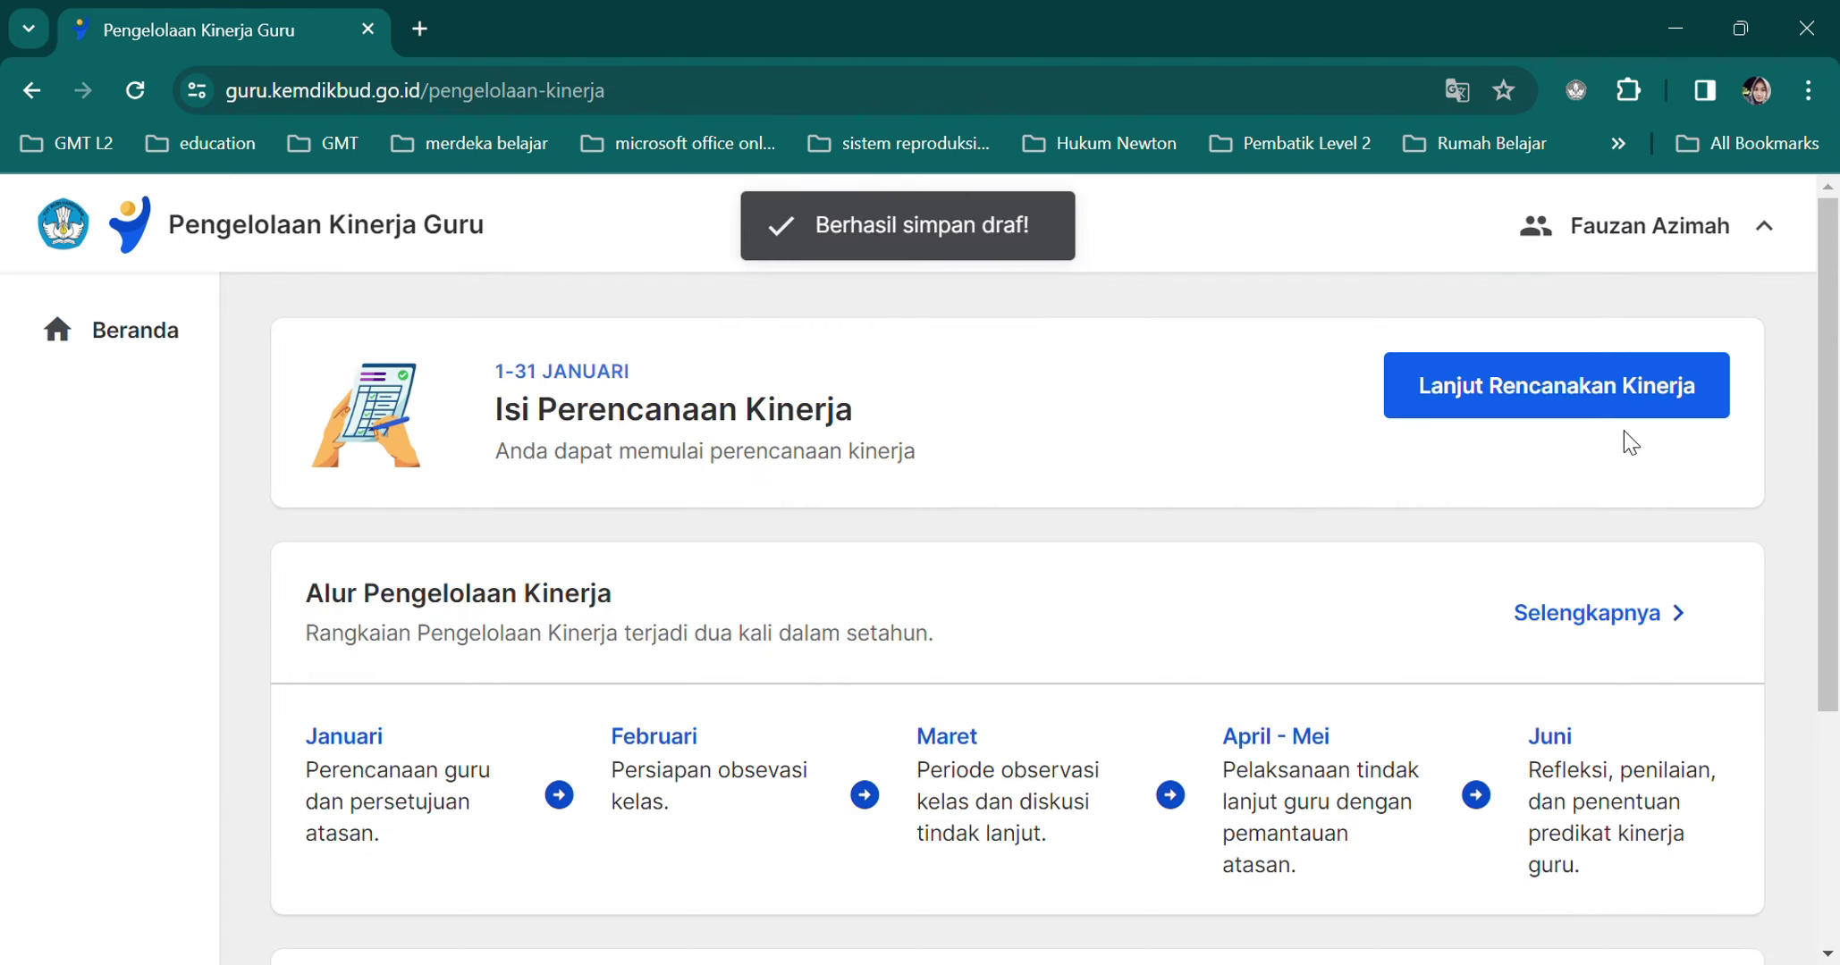
- Resume the performance plan and proceed to Tugas Tambahan, choosing to add points when asked about the shortfall
{"action": "left_click", "coordinate": [1607, 393]}
{"action": "scroll", "coordinate": [920, 626], "scroll_direction": "down", "scroll_amount": 5}
{"action": "left_click", "coordinate": [1653, 910]}
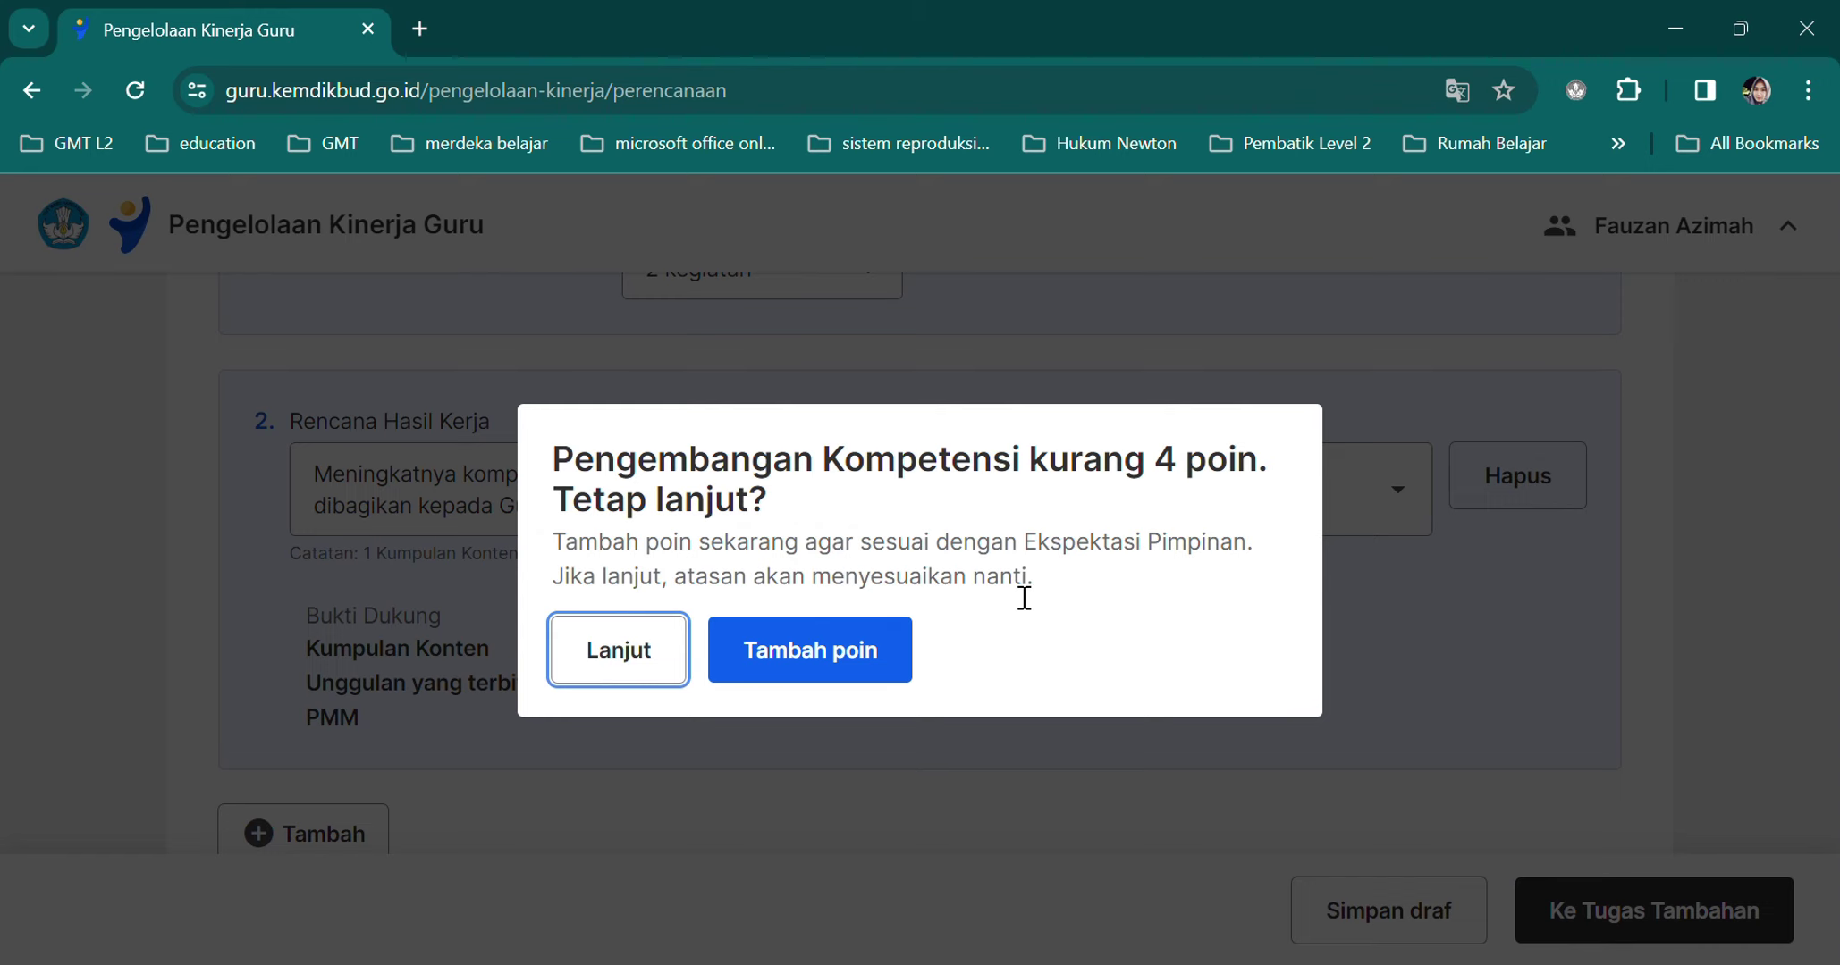
{"action": "left_click", "coordinate": [849, 662]}
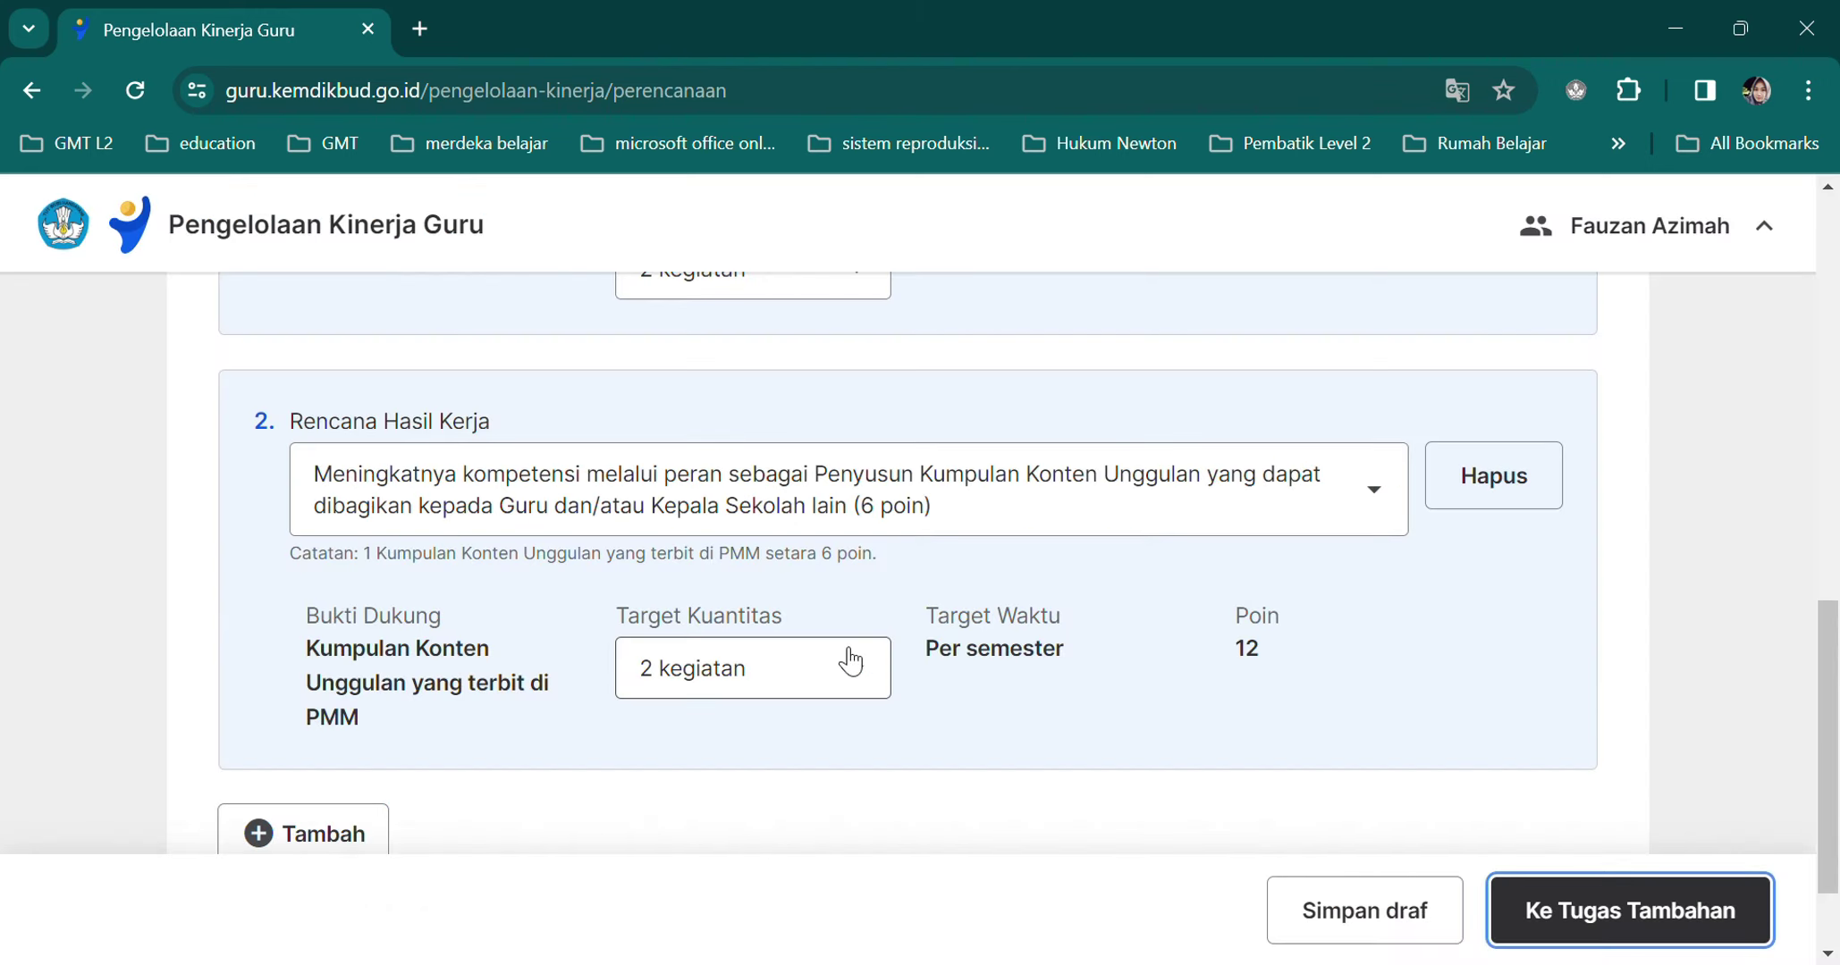
{"action": "left_click", "coordinate": [1629, 910]}
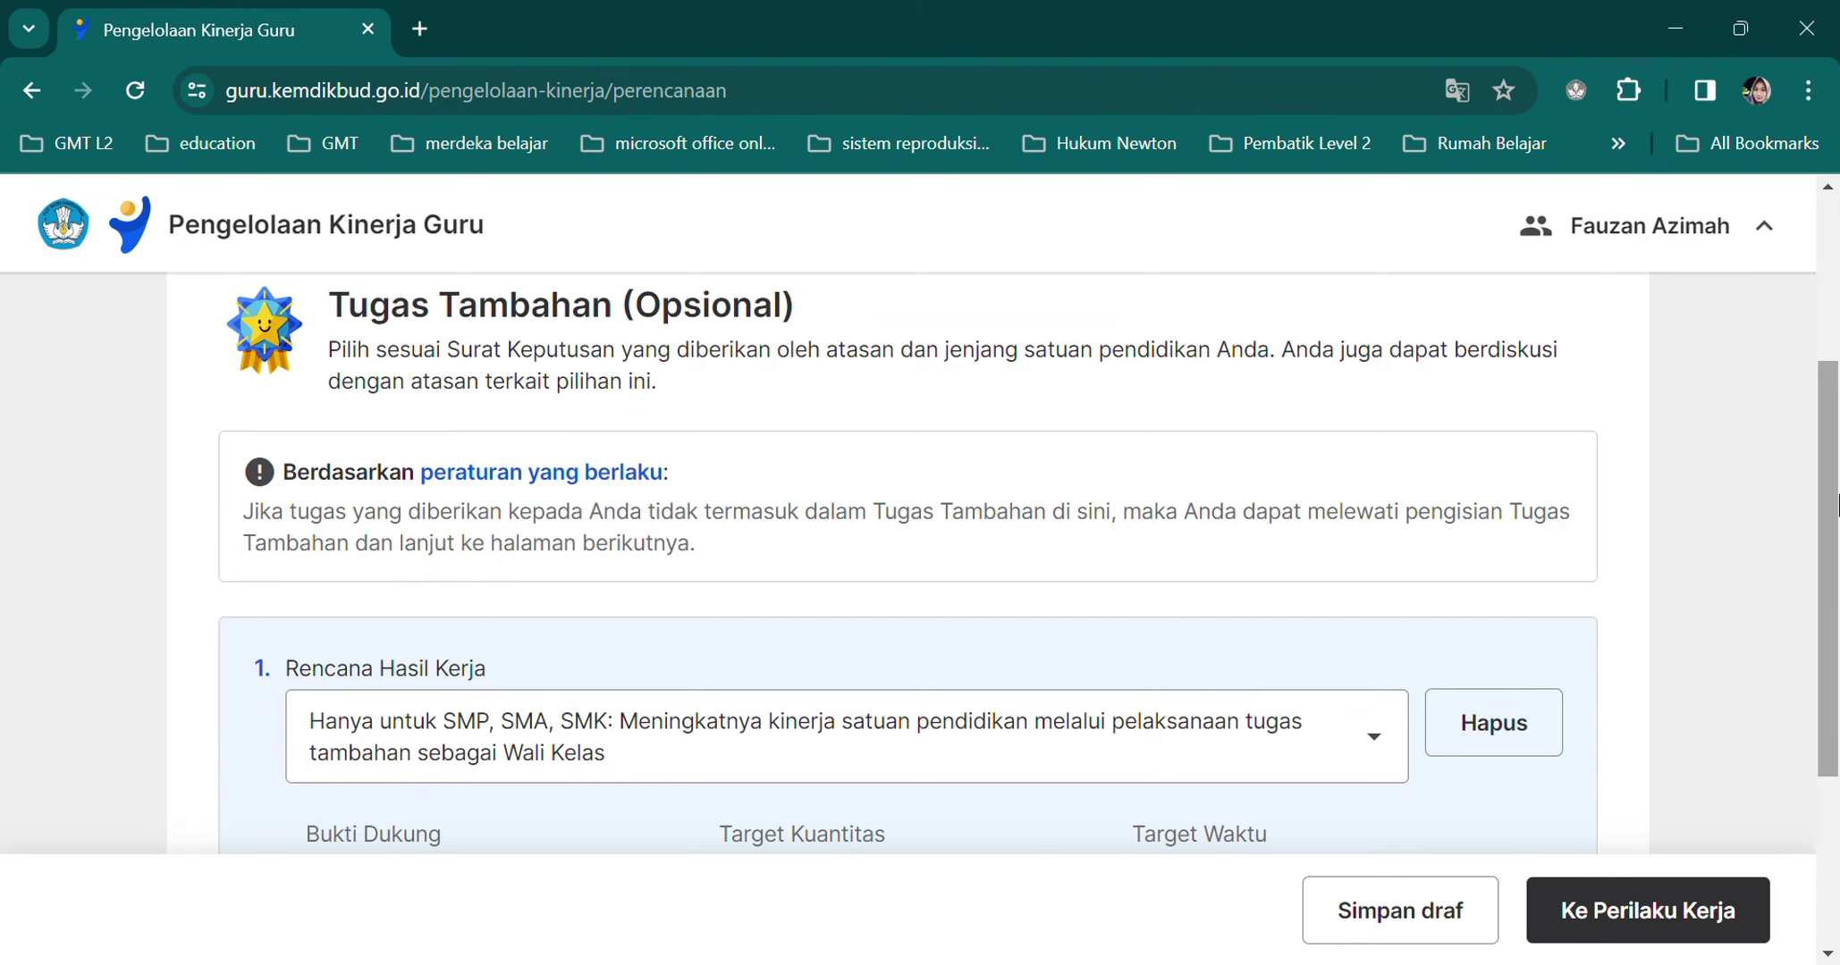
- Browse the additional-task choices for the first Rencana Hasil Kerja in Tugas Tambahan, keeping the Wali Kelas option
{"action": "left_click_drag", "start_coordinate": [1835, 505], "coordinate": [1834, 612]}
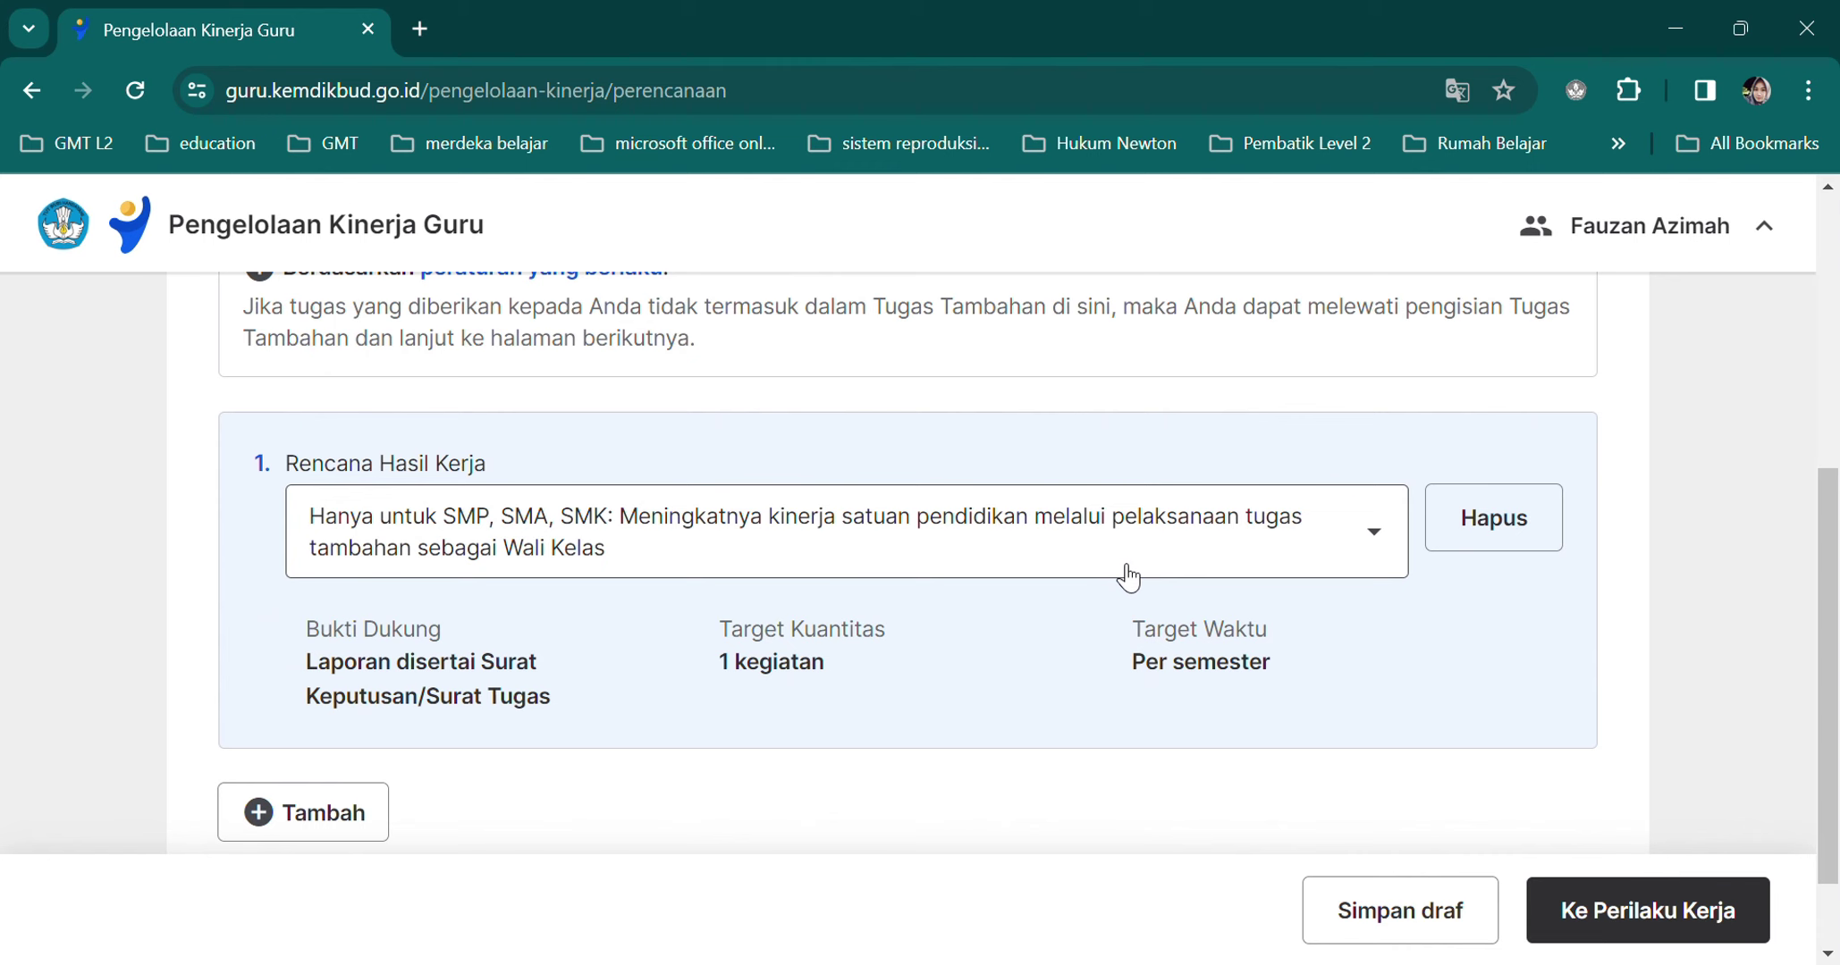
{"action": "left_click", "coordinate": [1291, 550]}
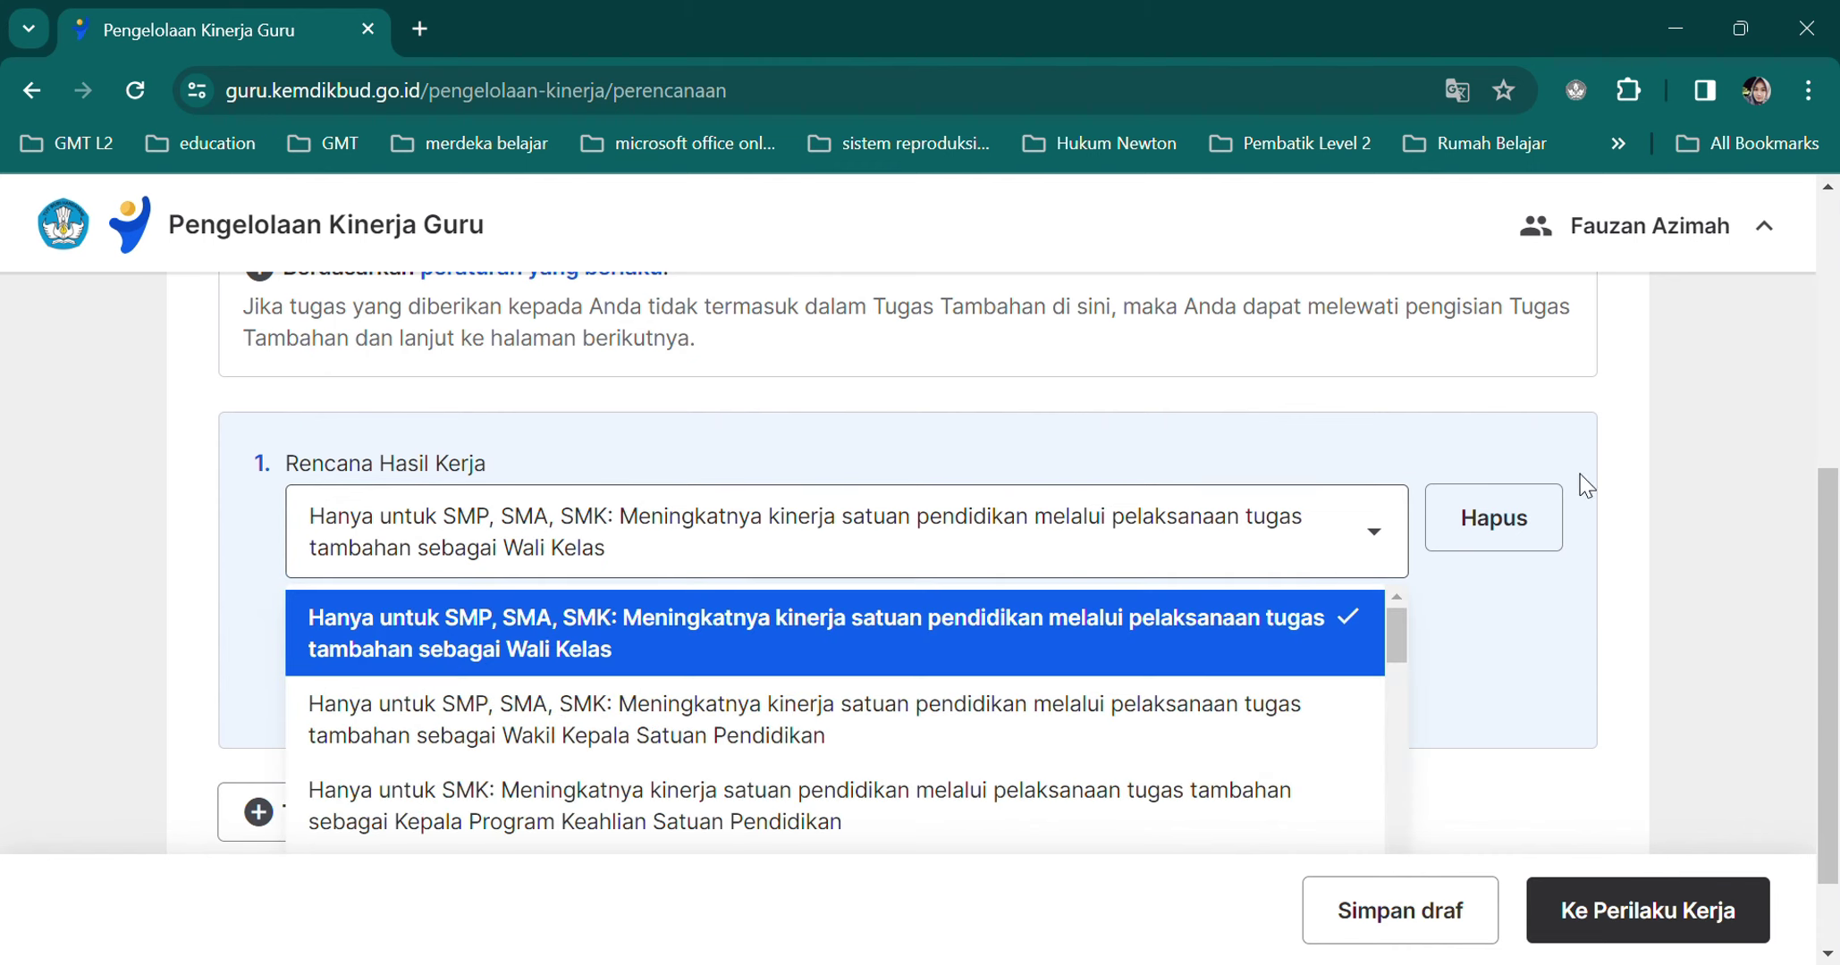
{"action": "left_click_drag", "start_coordinate": [1820, 535], "coordinate": [1836, 626]}
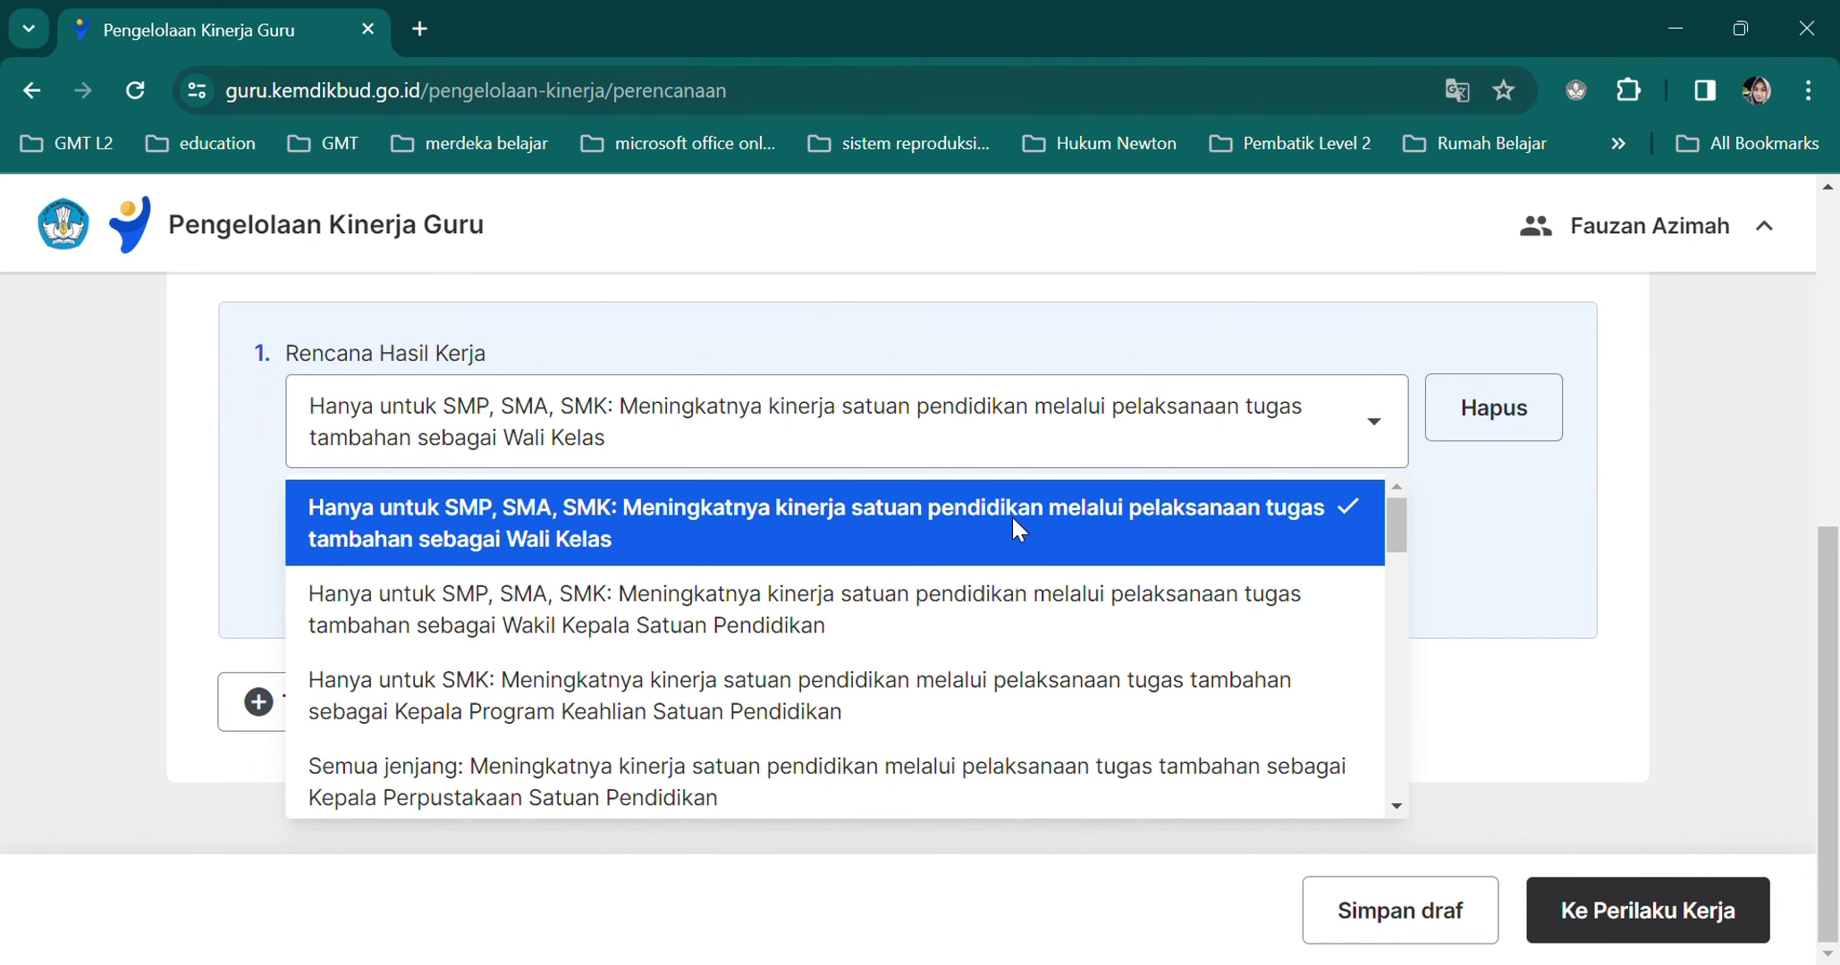
{"action": "left_click_drag", "start_coordinate": [1397, 529], "coordinate": [1437, 821]}
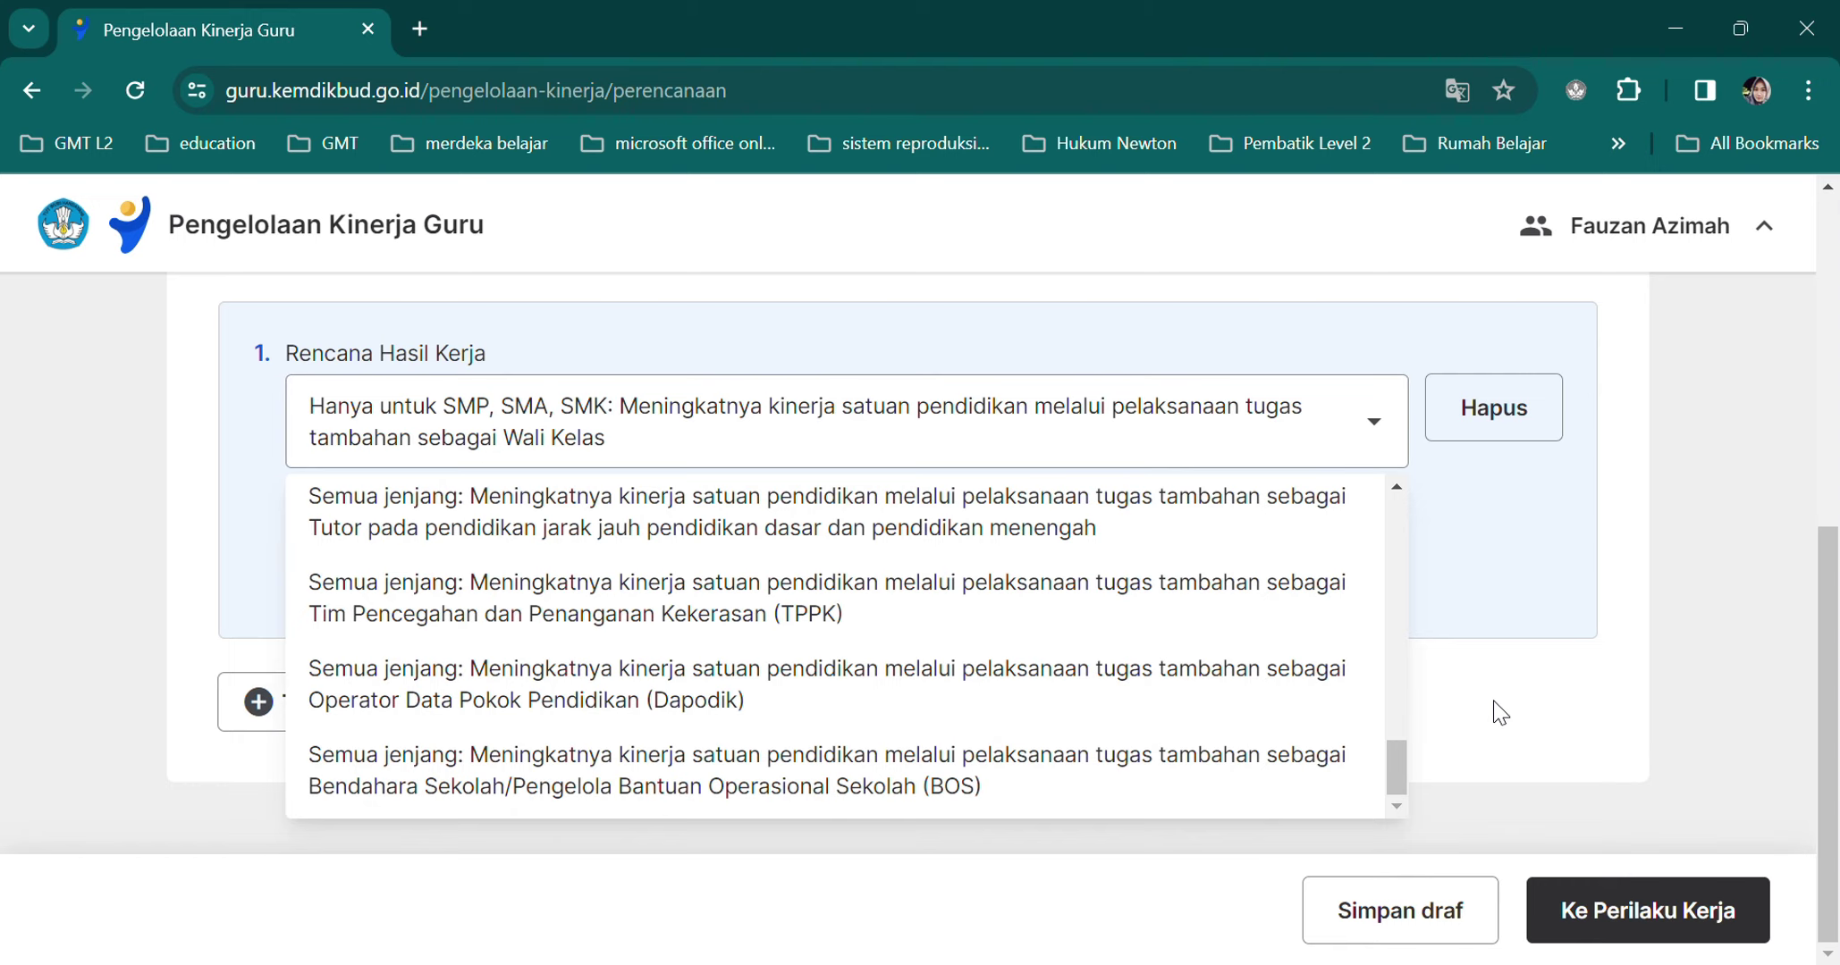
{"action": "left_click", "coordinate": [1498, 726]}
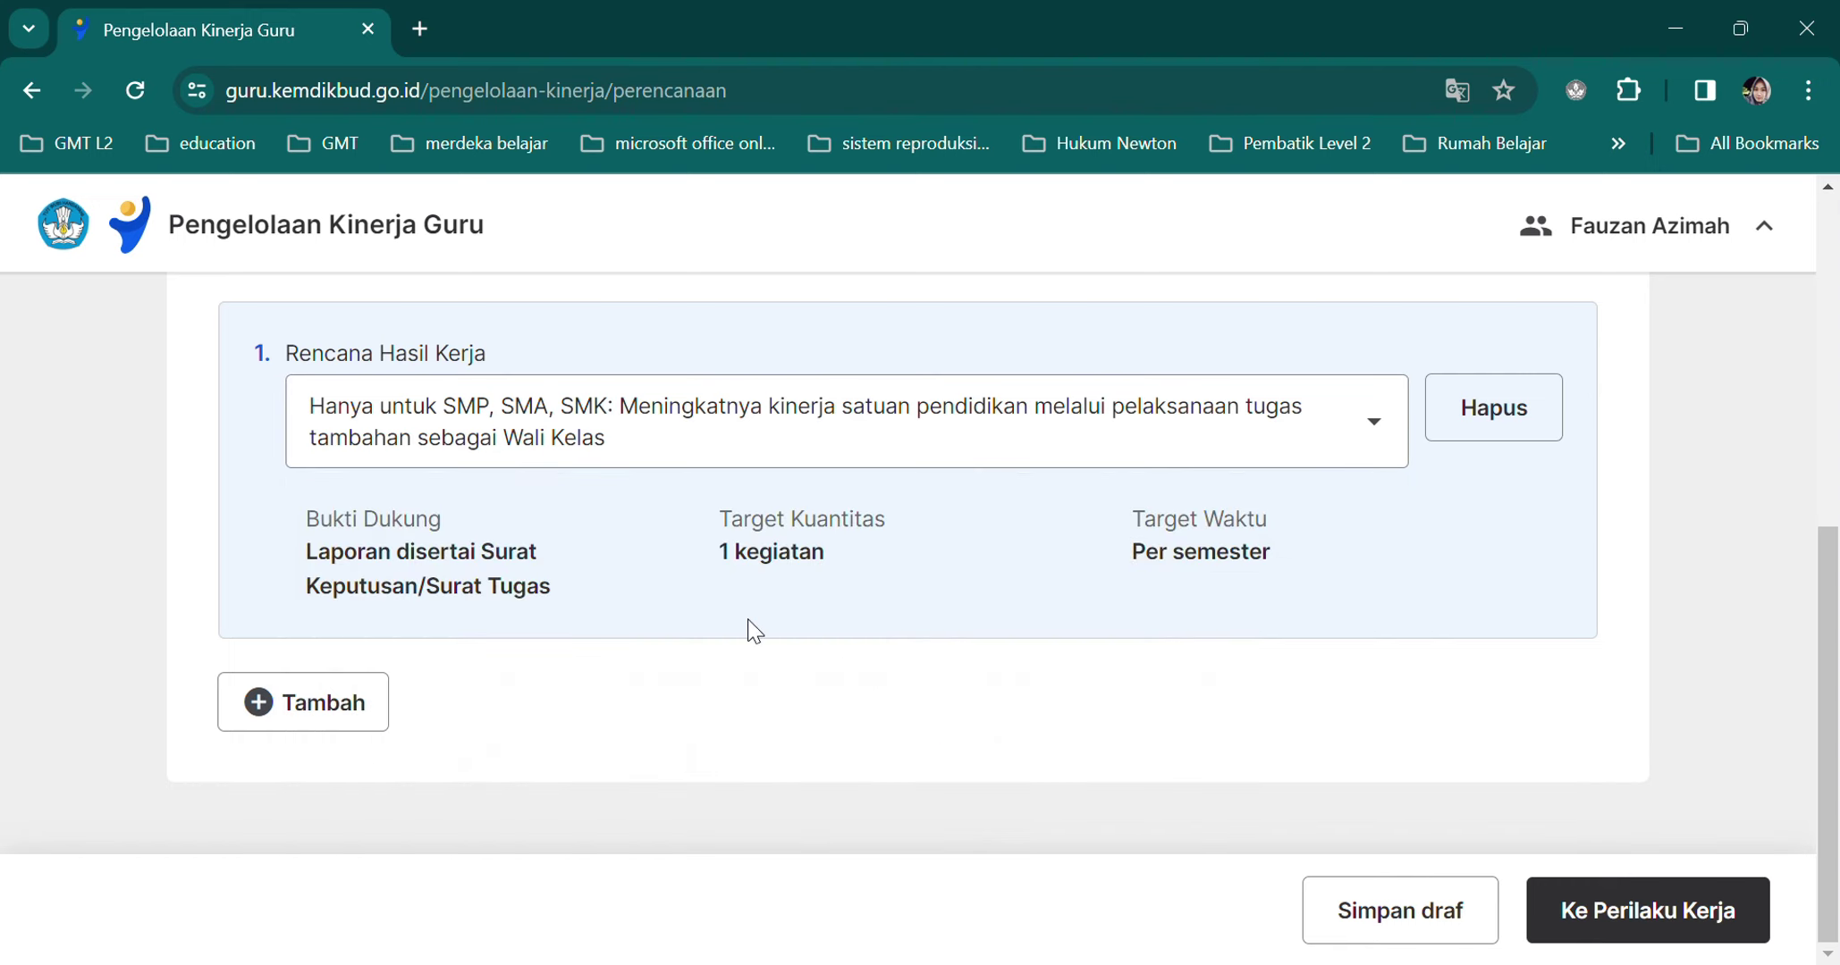
- In Perilaku Kerja, set Berorientasi Pelayanan's indicator to "Memahami kebutuhan peserta didik dan berusaha memenuhinya" and Perwujudan Perilaku to "Mengidentifikasi kebutuhan peserta didik secara proaktif"
{"action": "left_click", "coordinate": [1648, 910]}
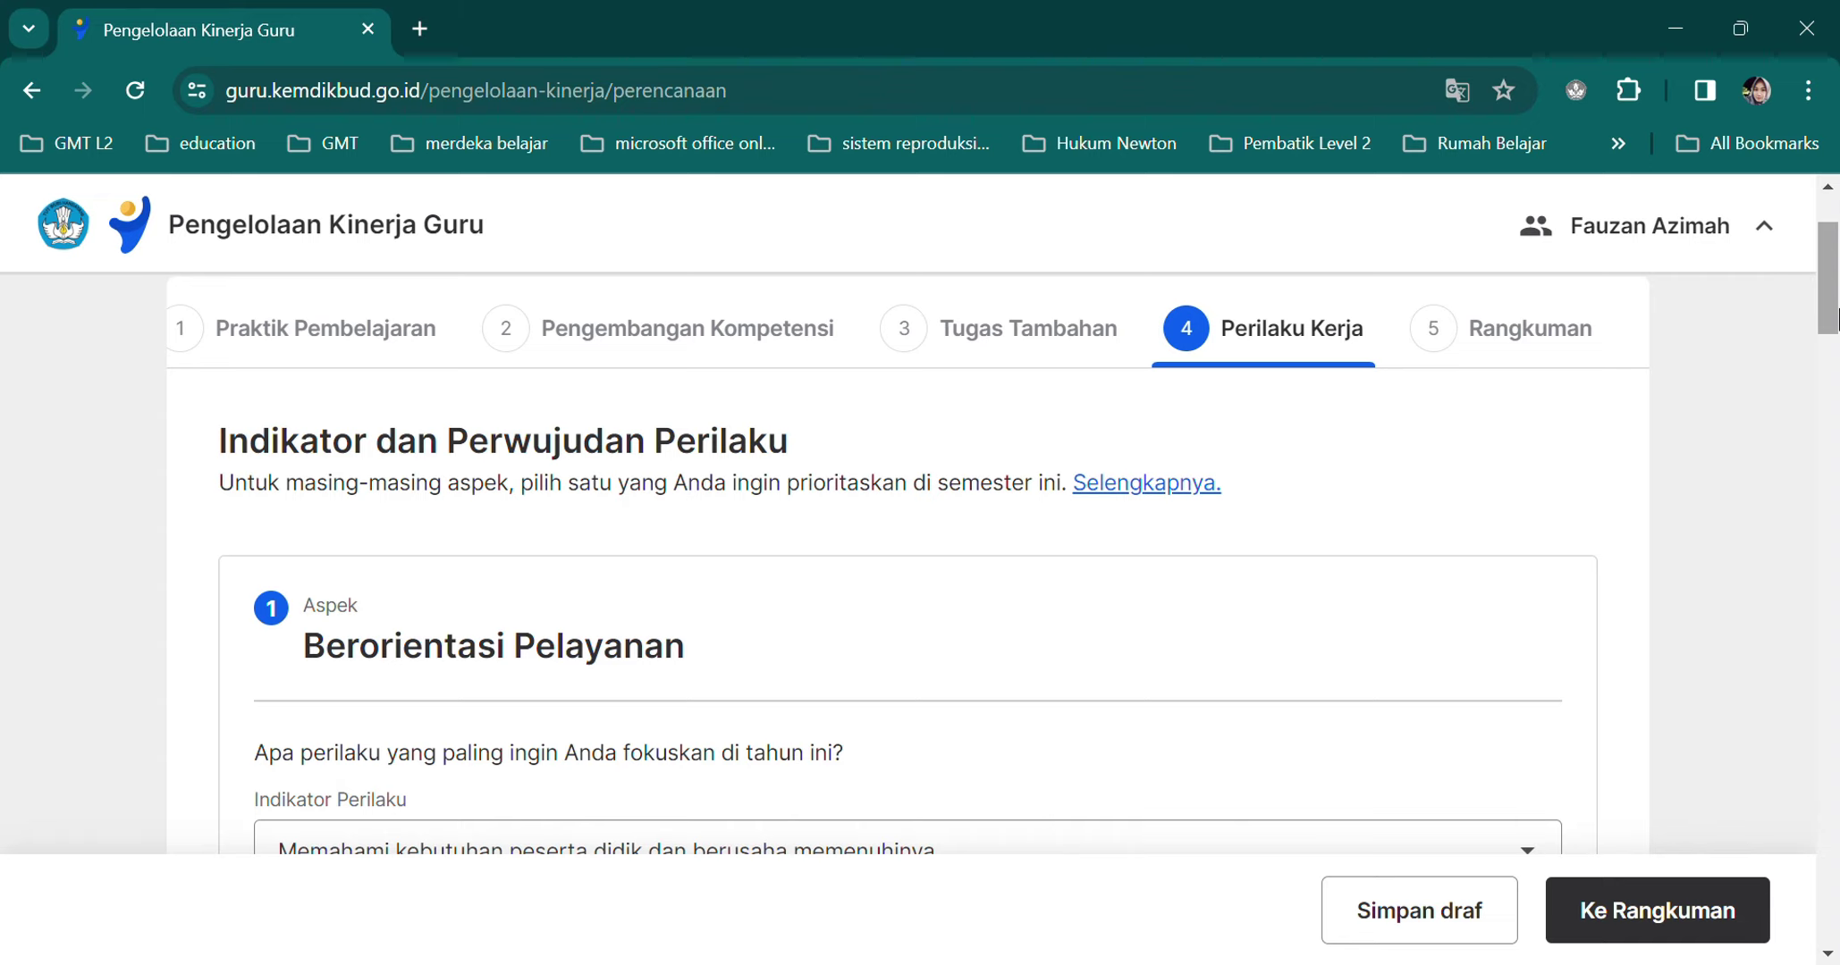
{"action": "mouse_move", "coordinate": [1834, 319]}
{"action": "left_mouse_down"}
{"action": "mouse_move", "coordinate": [1835, 916]}
{"action": "mouse_move", "coordinate": [1834, 313]}
{"action": "mouse_move", "coordinate": [1834, 347]}
{"action": "left_mouse_up"}
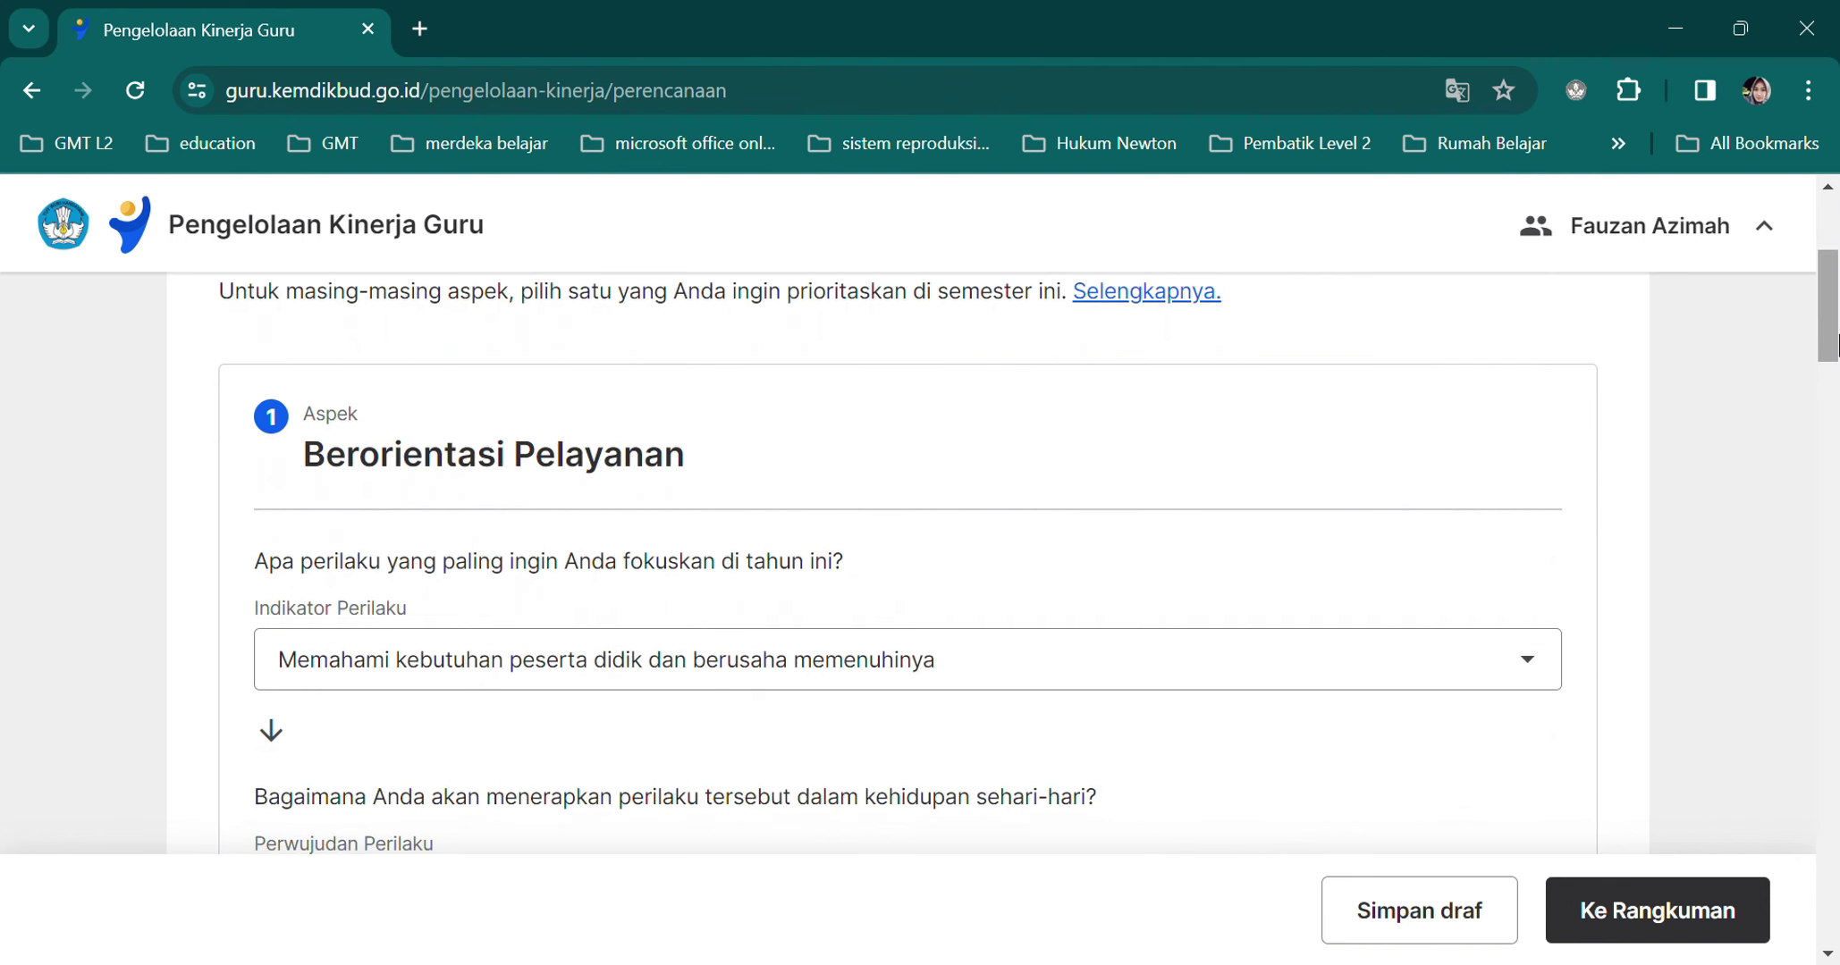
{"action": "left_click_drag", "start_coordinate": [1835, 347], "coordinate": [1834, 370]}
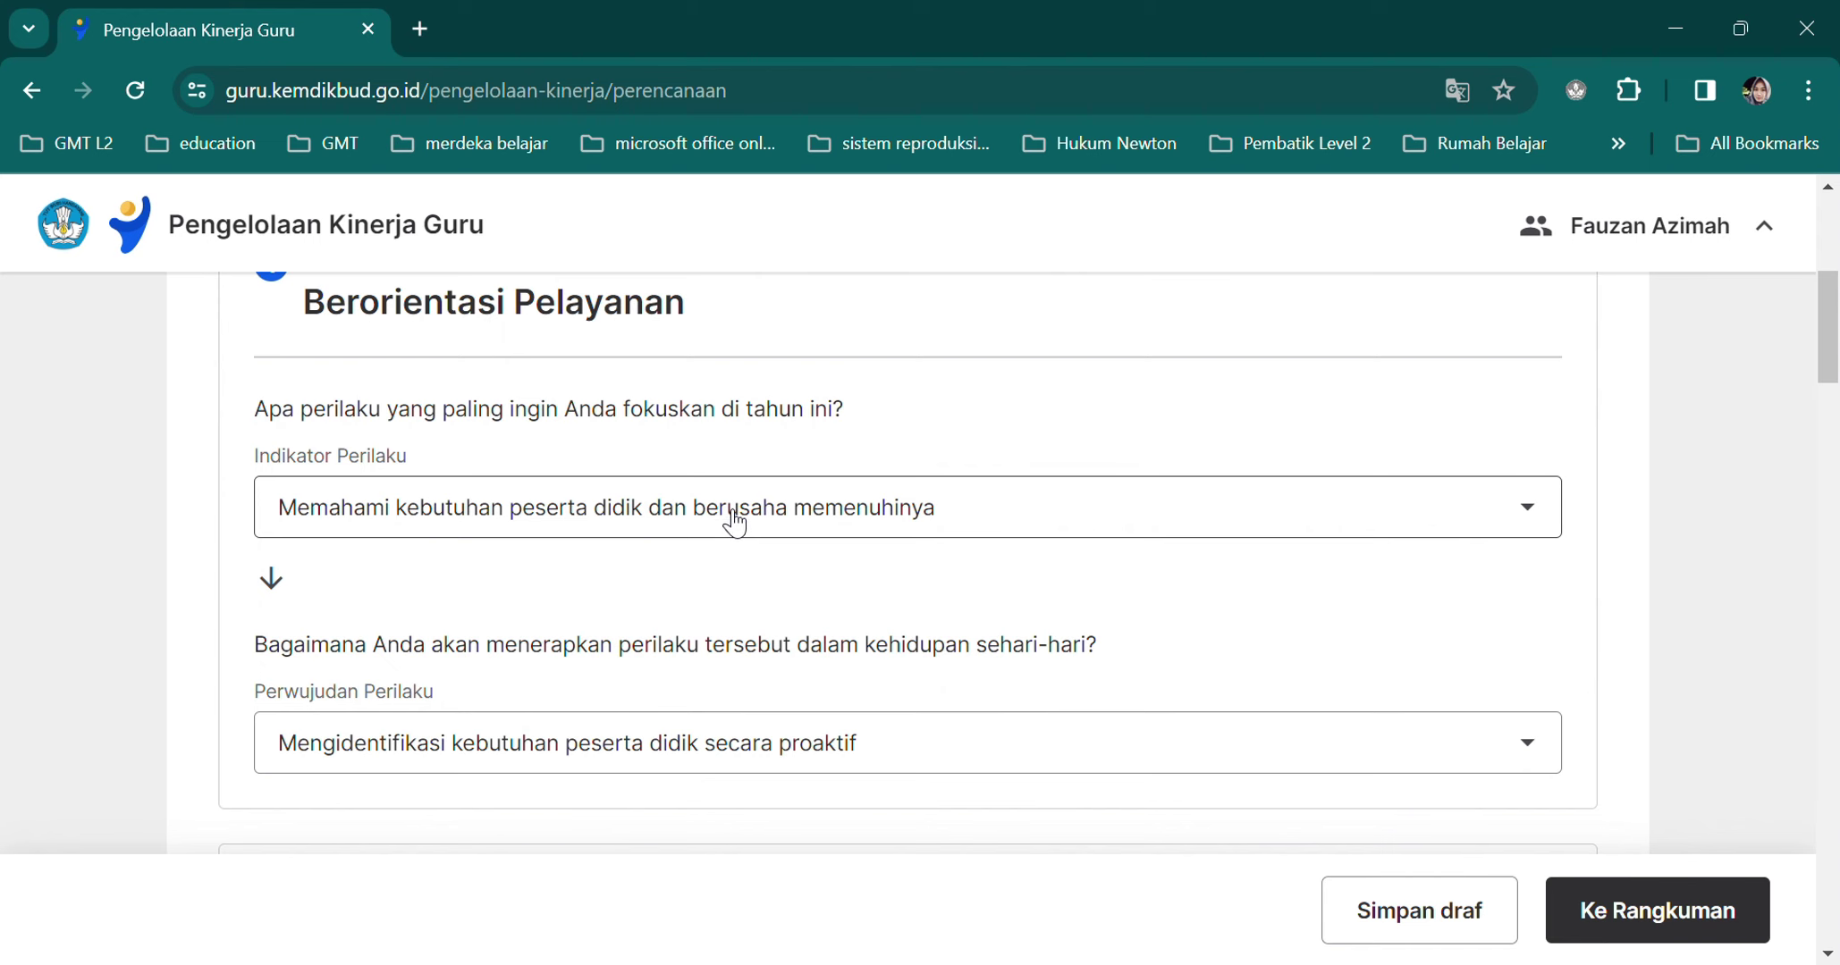
{"action": "left_click", "coordinate": [733, 524]}
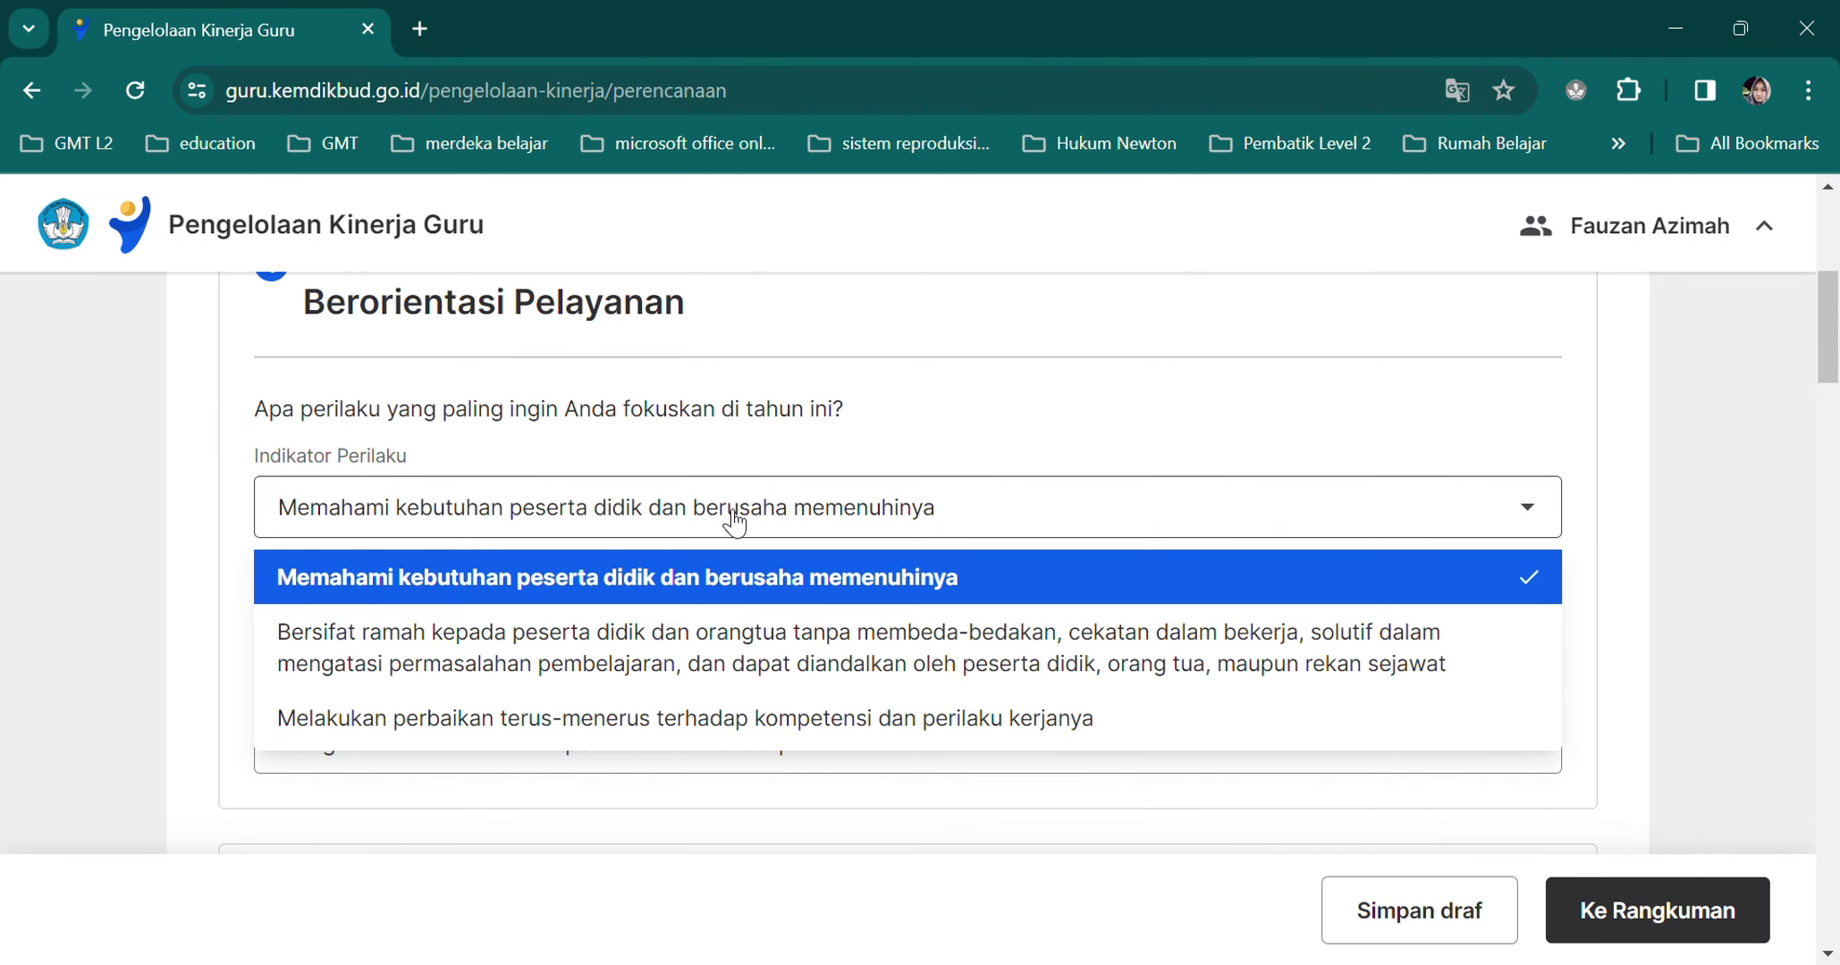
{"action": "left_click", "coordinate": [721, 591]}
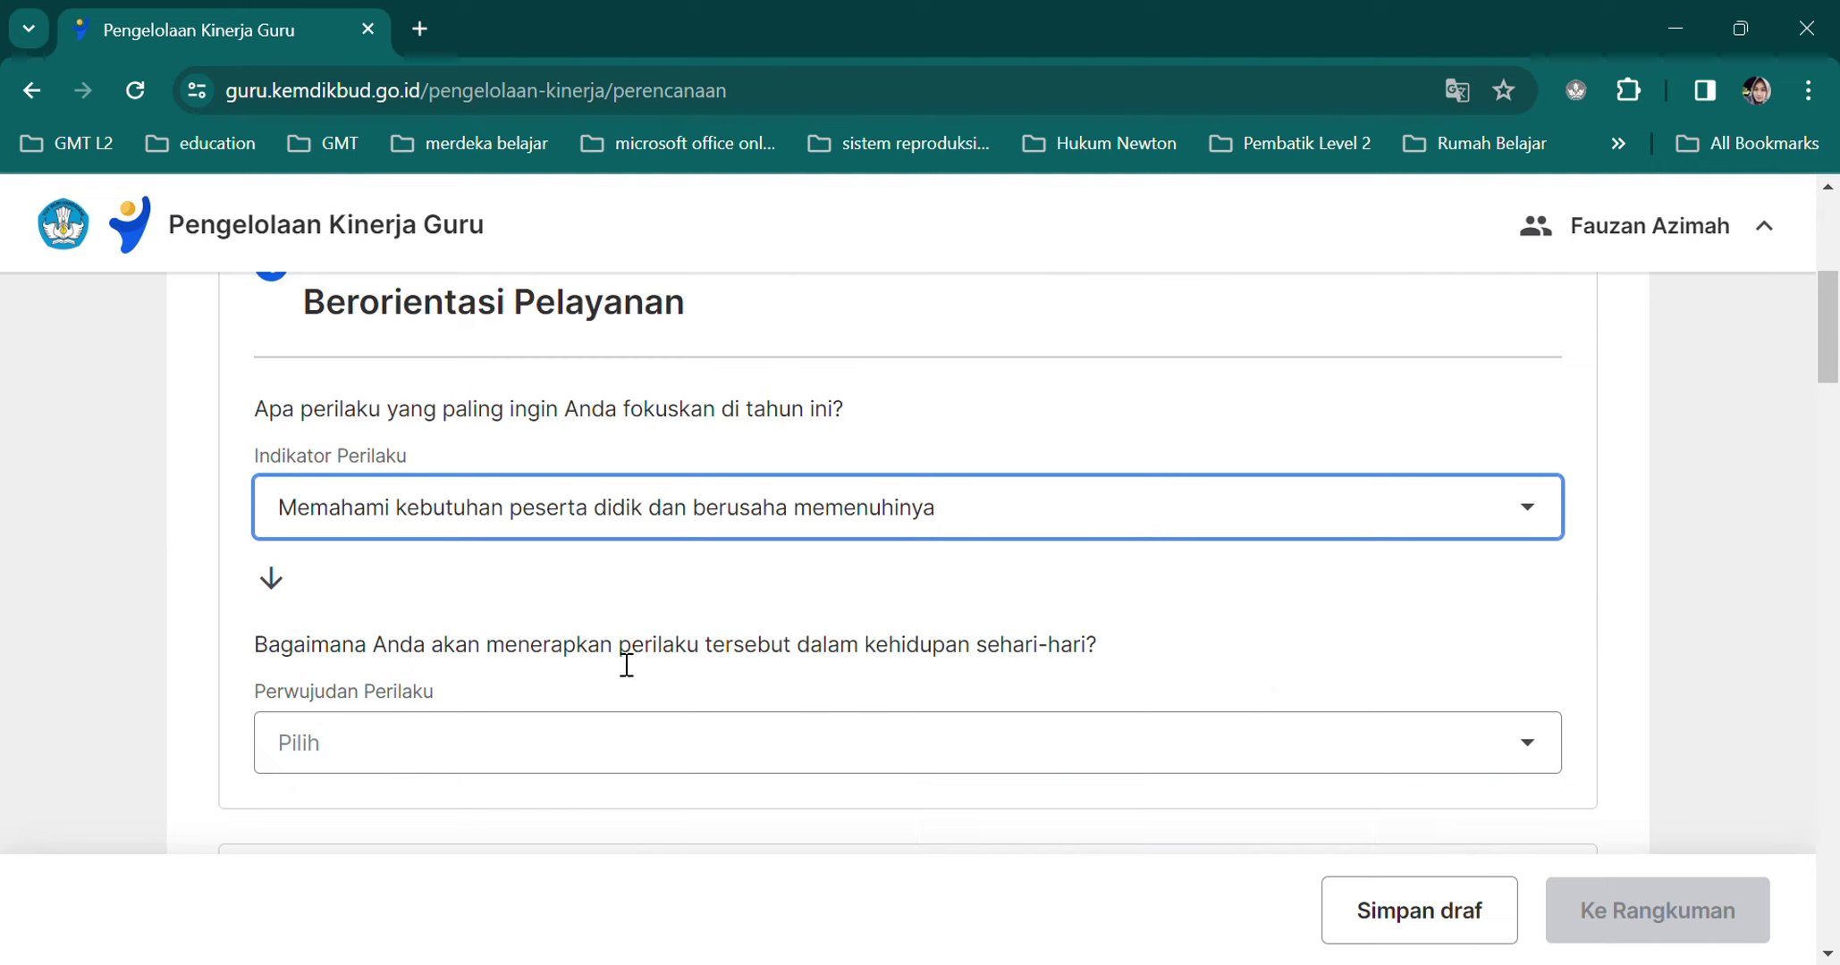
{"action": "left_click", "coordinate": [512, 744]}
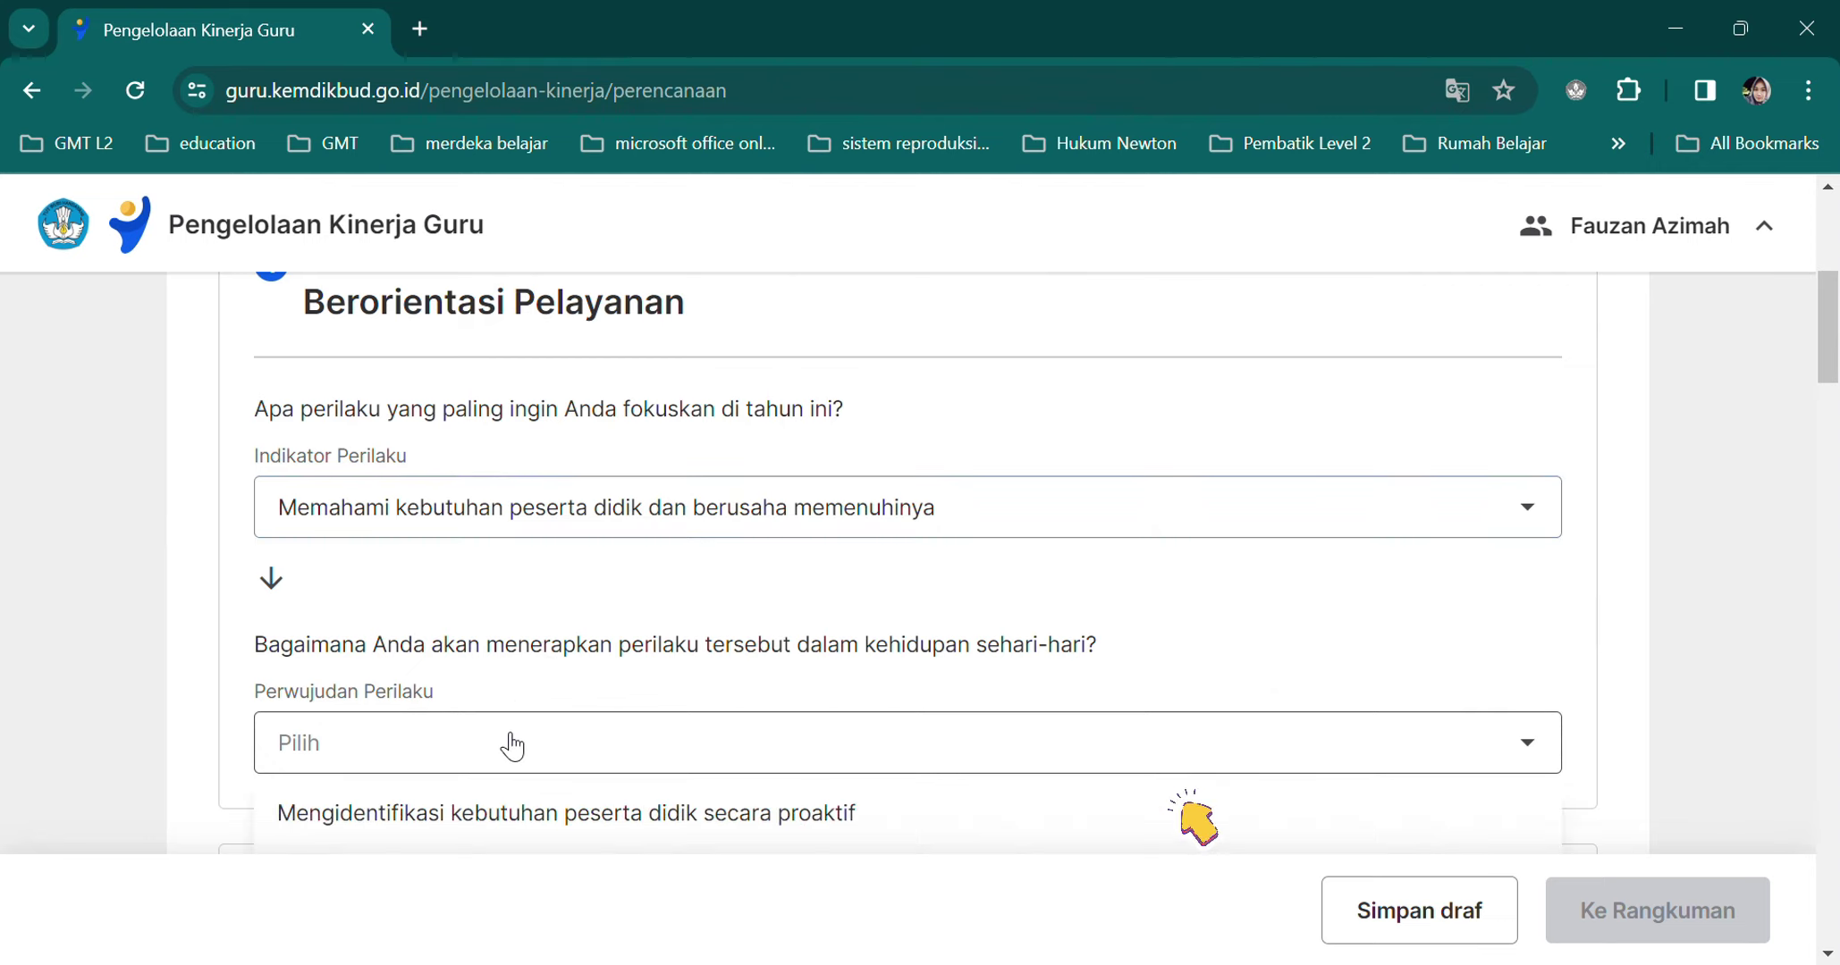
{"action": "left_click", "coordinate": [535, 809]}
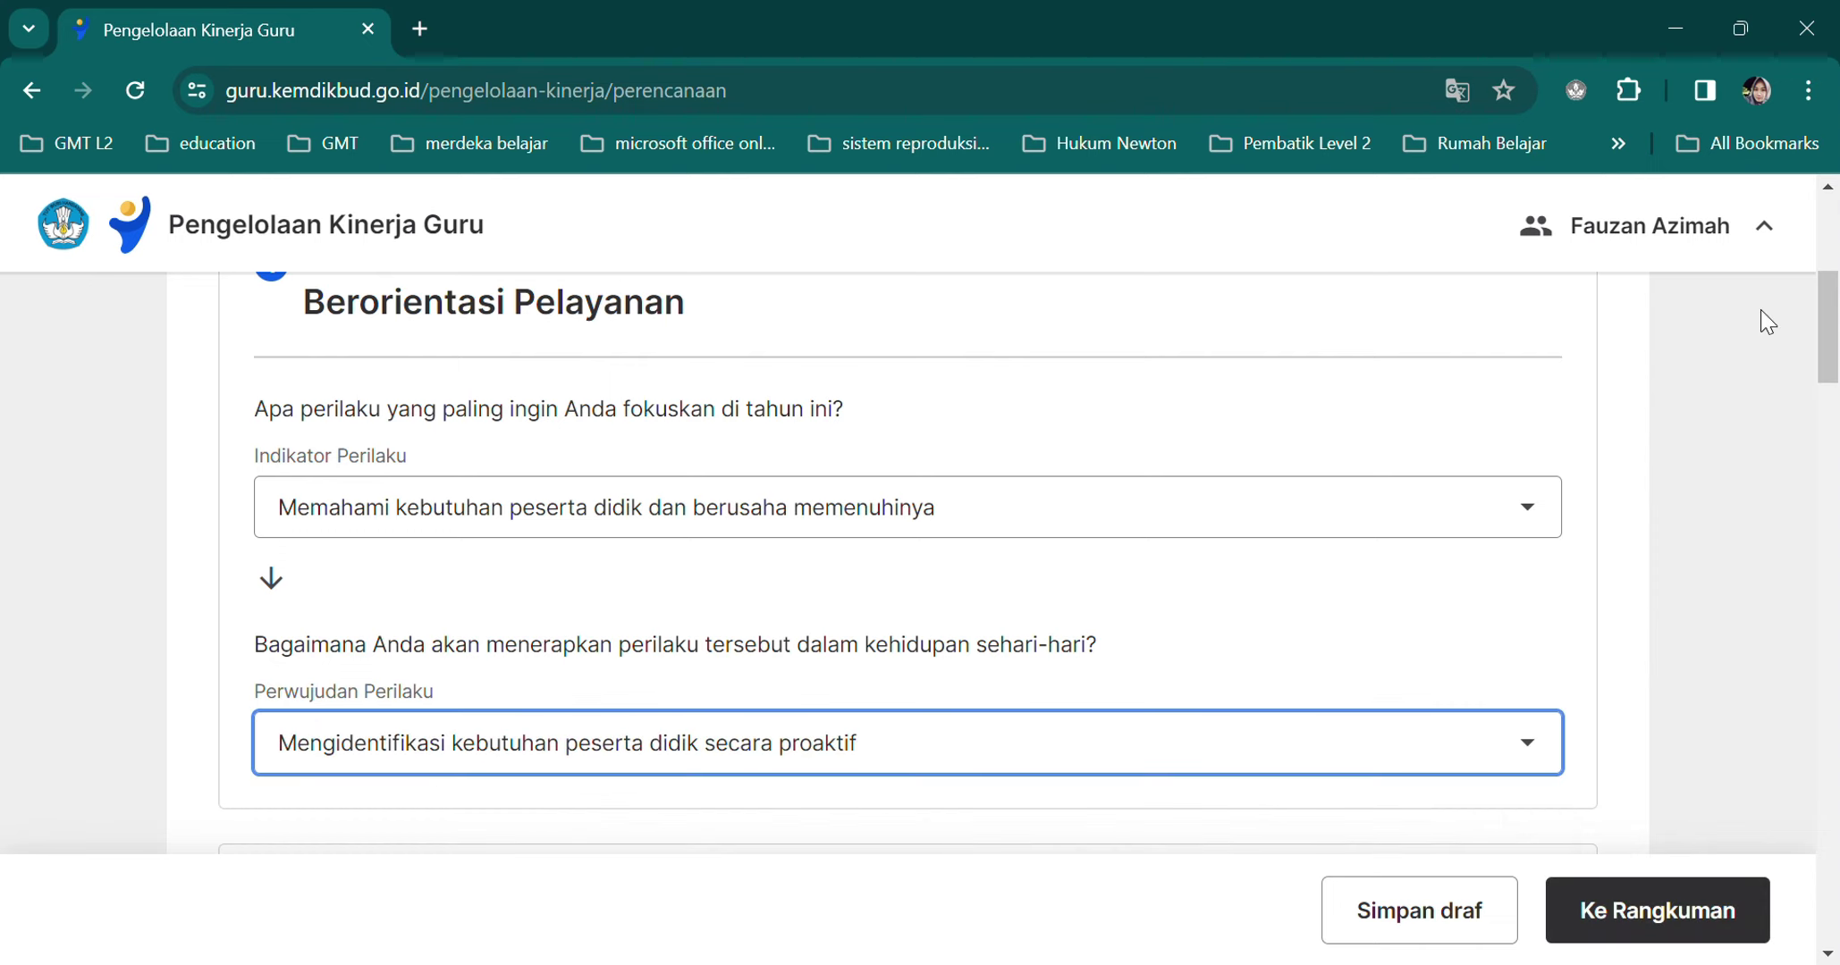
- Check the Akuntabel aspect, then proceed to Rangkuman and review the summarized work results of the performance plan
{"action": "scroll", "coordinate": [1833, 380], "scroll_direction": "down", "scroll_amount": 3}
{"action": "scroll", "coordinate": [1832, 380], "scroll_direction": "down", "scroll_amount": 2}
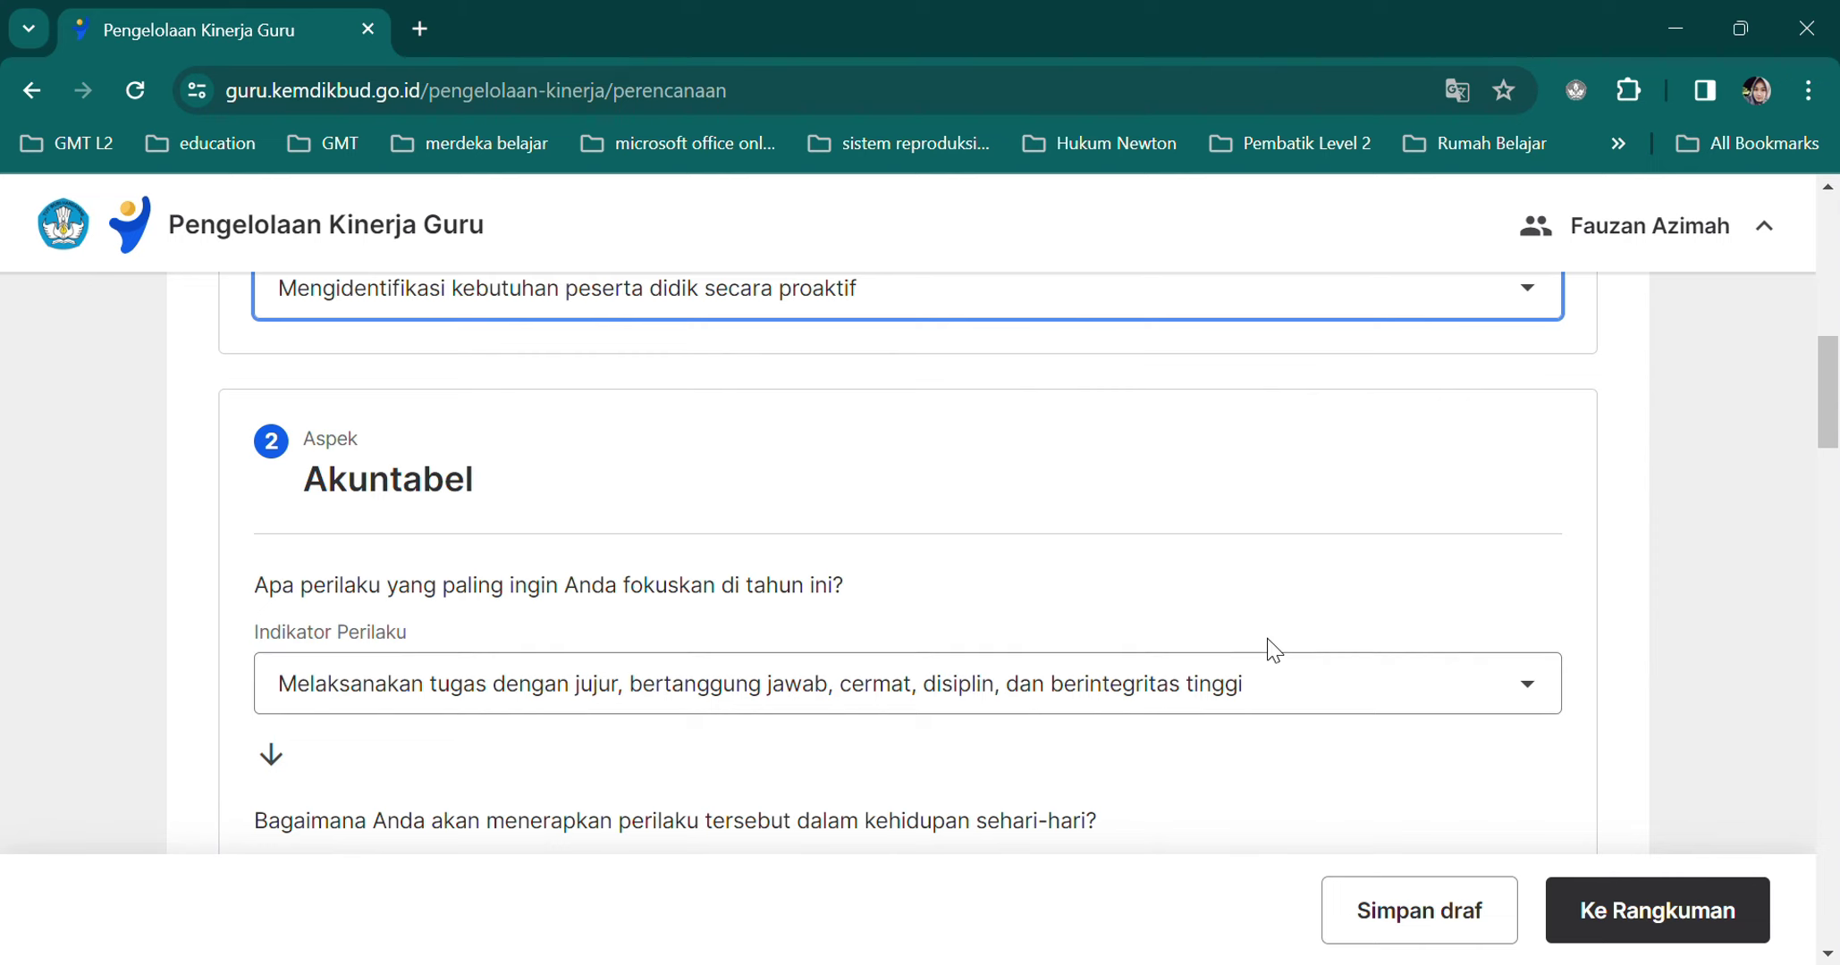
{"action": "left_click", "coordinate": [1685, 913]}
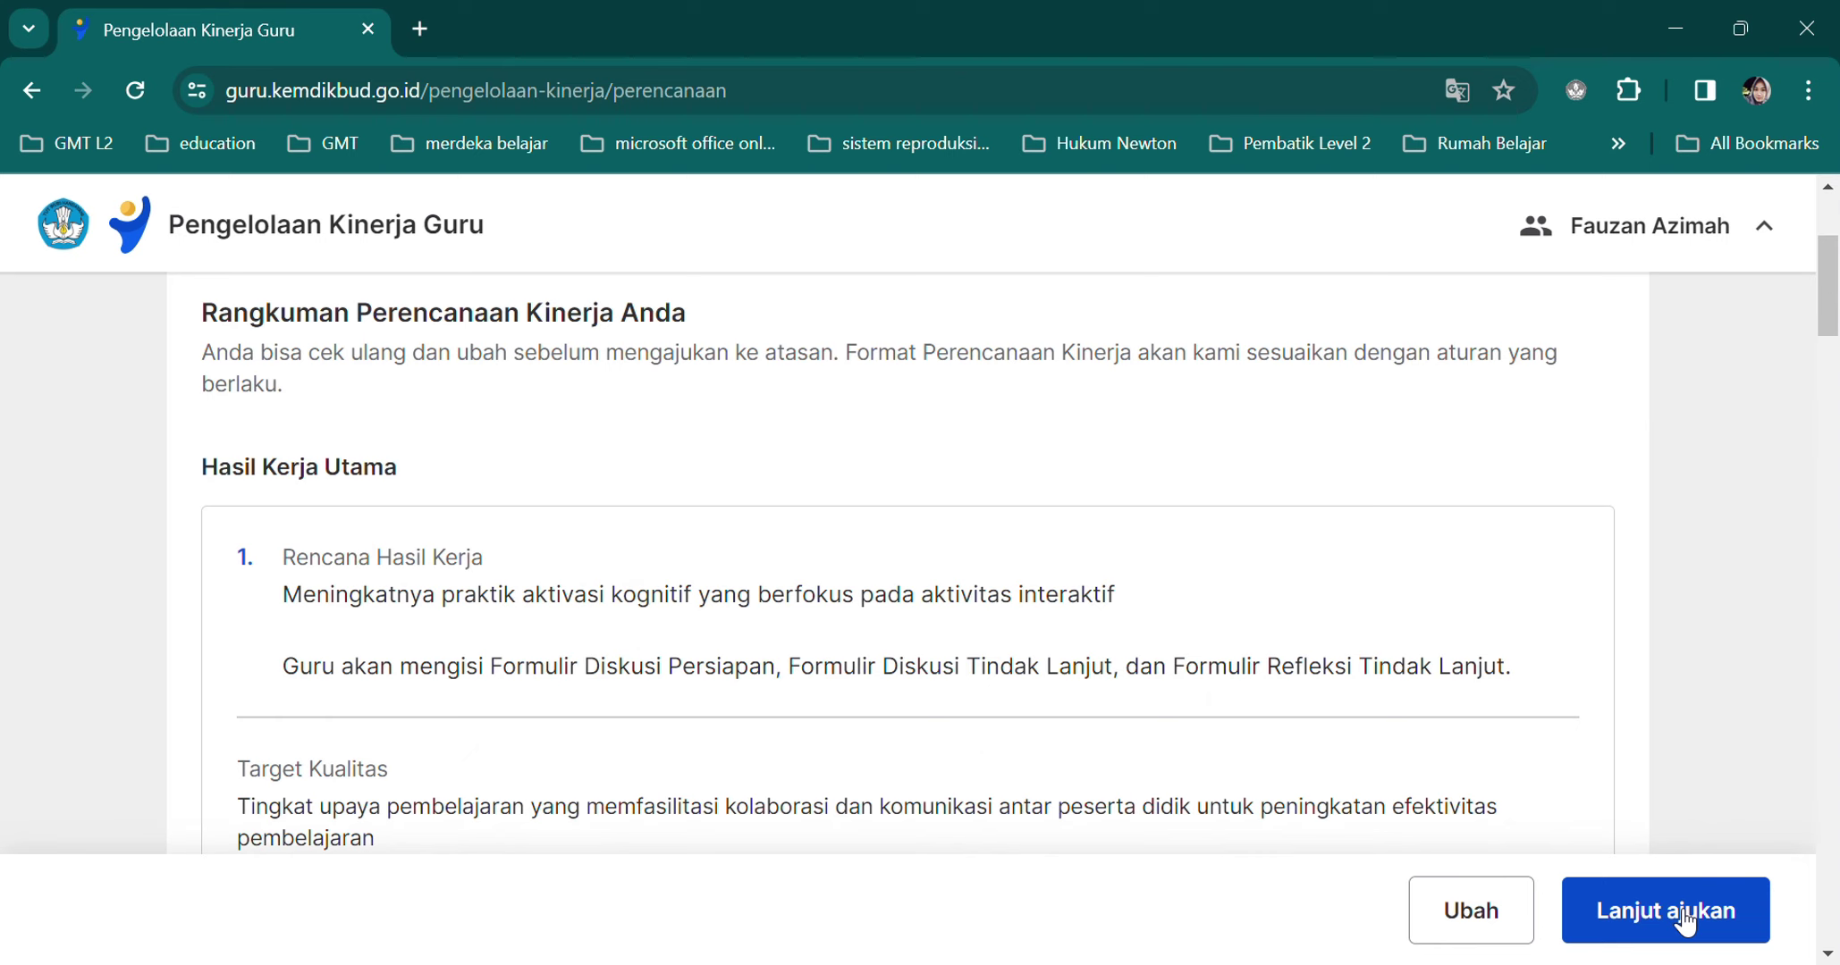
{"action": "left_click_drag", "start_coordinate": [1829, 302], "coordinate": [1835, 478]}
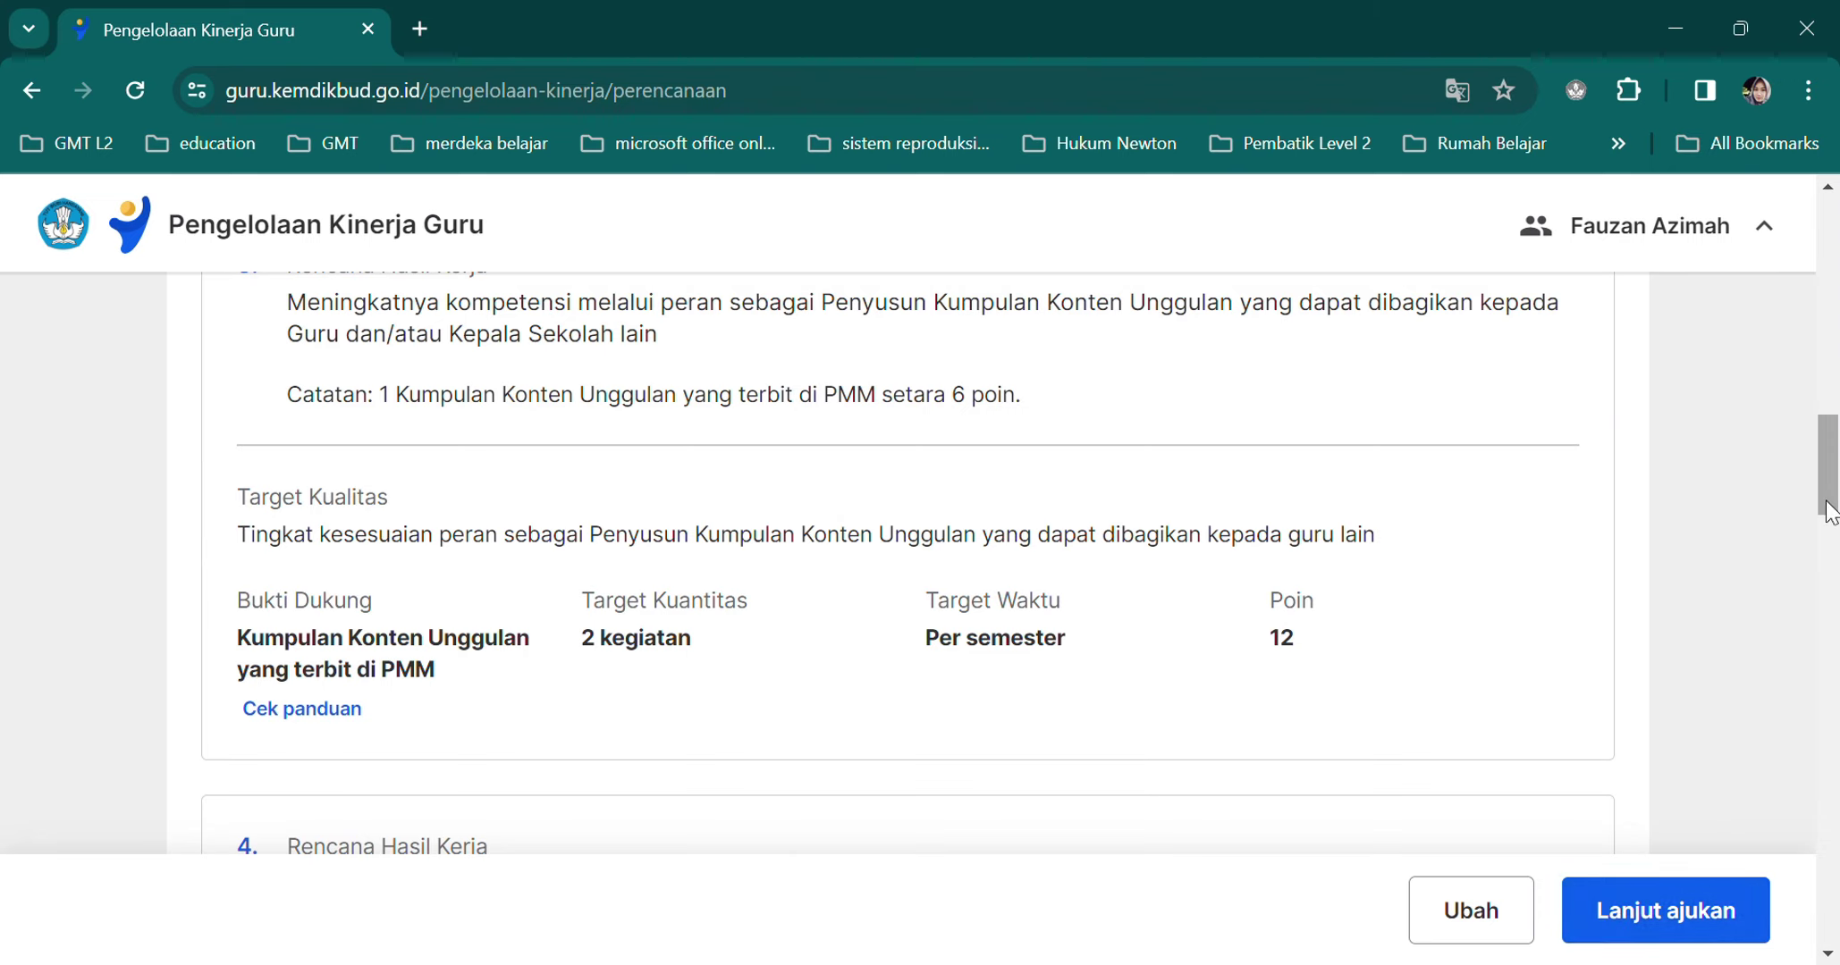
{"action": "left_click_drag", "start_coordinate": [1830, 502], "coordinate": [1835, 282]}
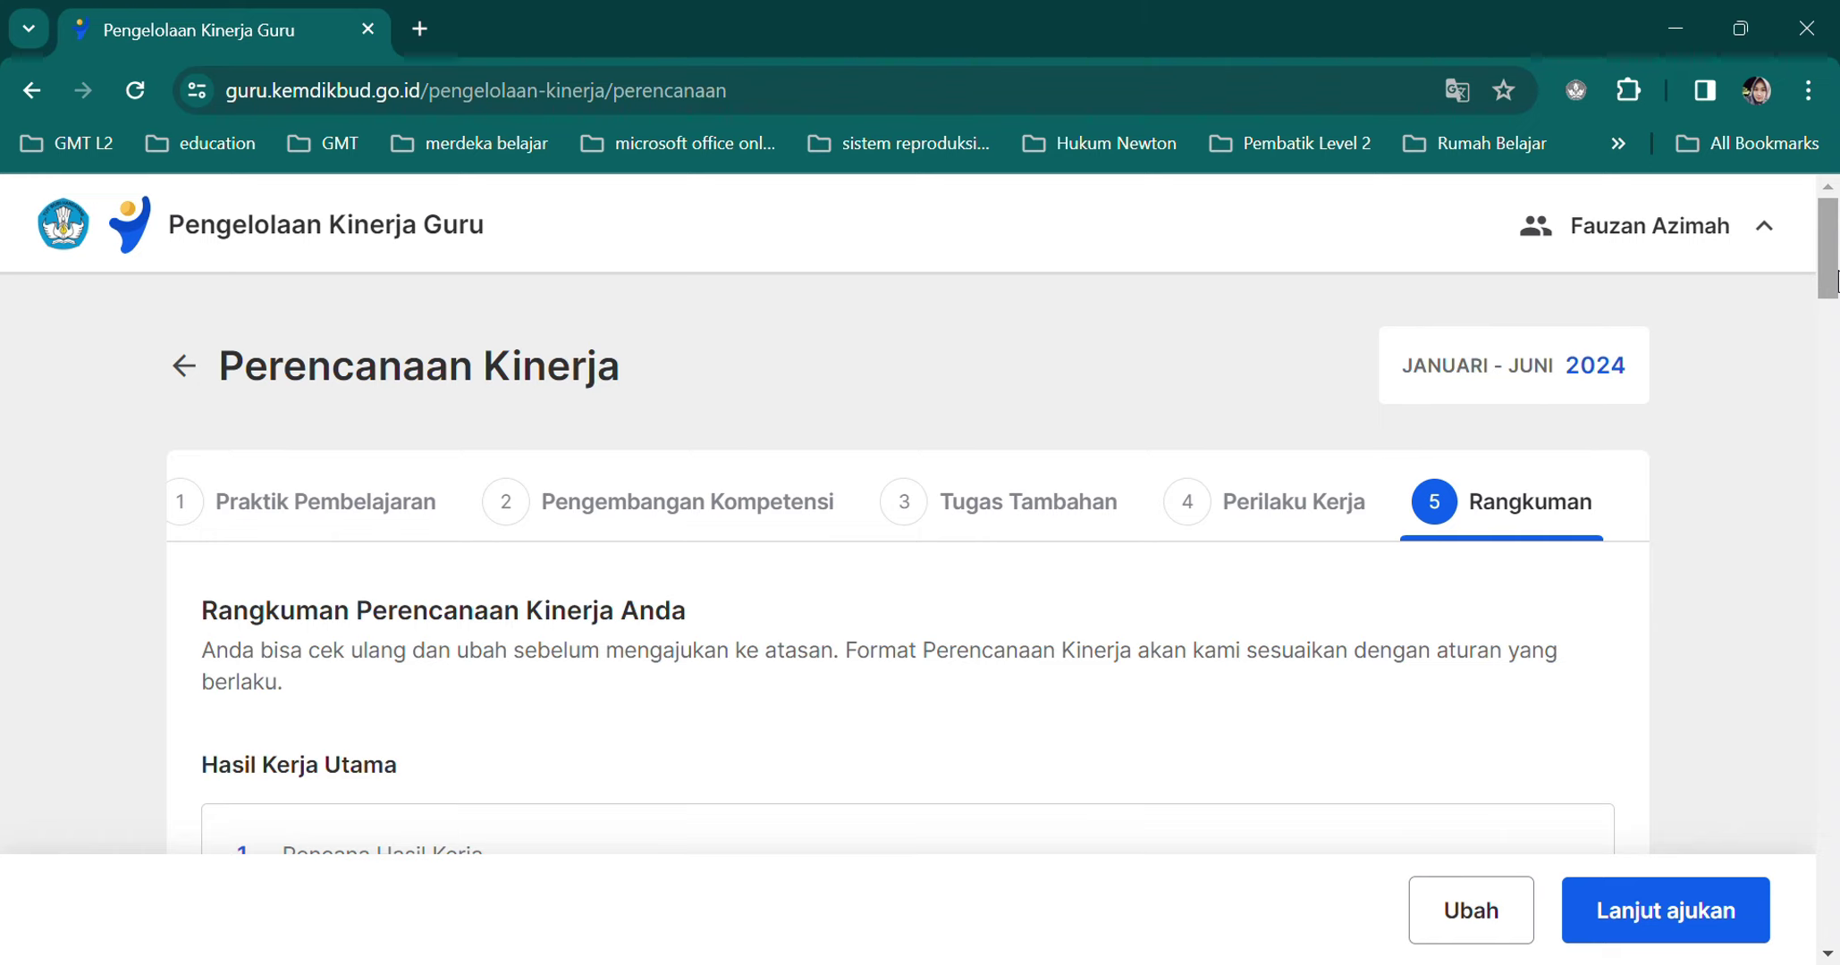
{"action": "left_click_drag", "start_coordinate": [1832, 279], "coordinate": [1833, 281]}
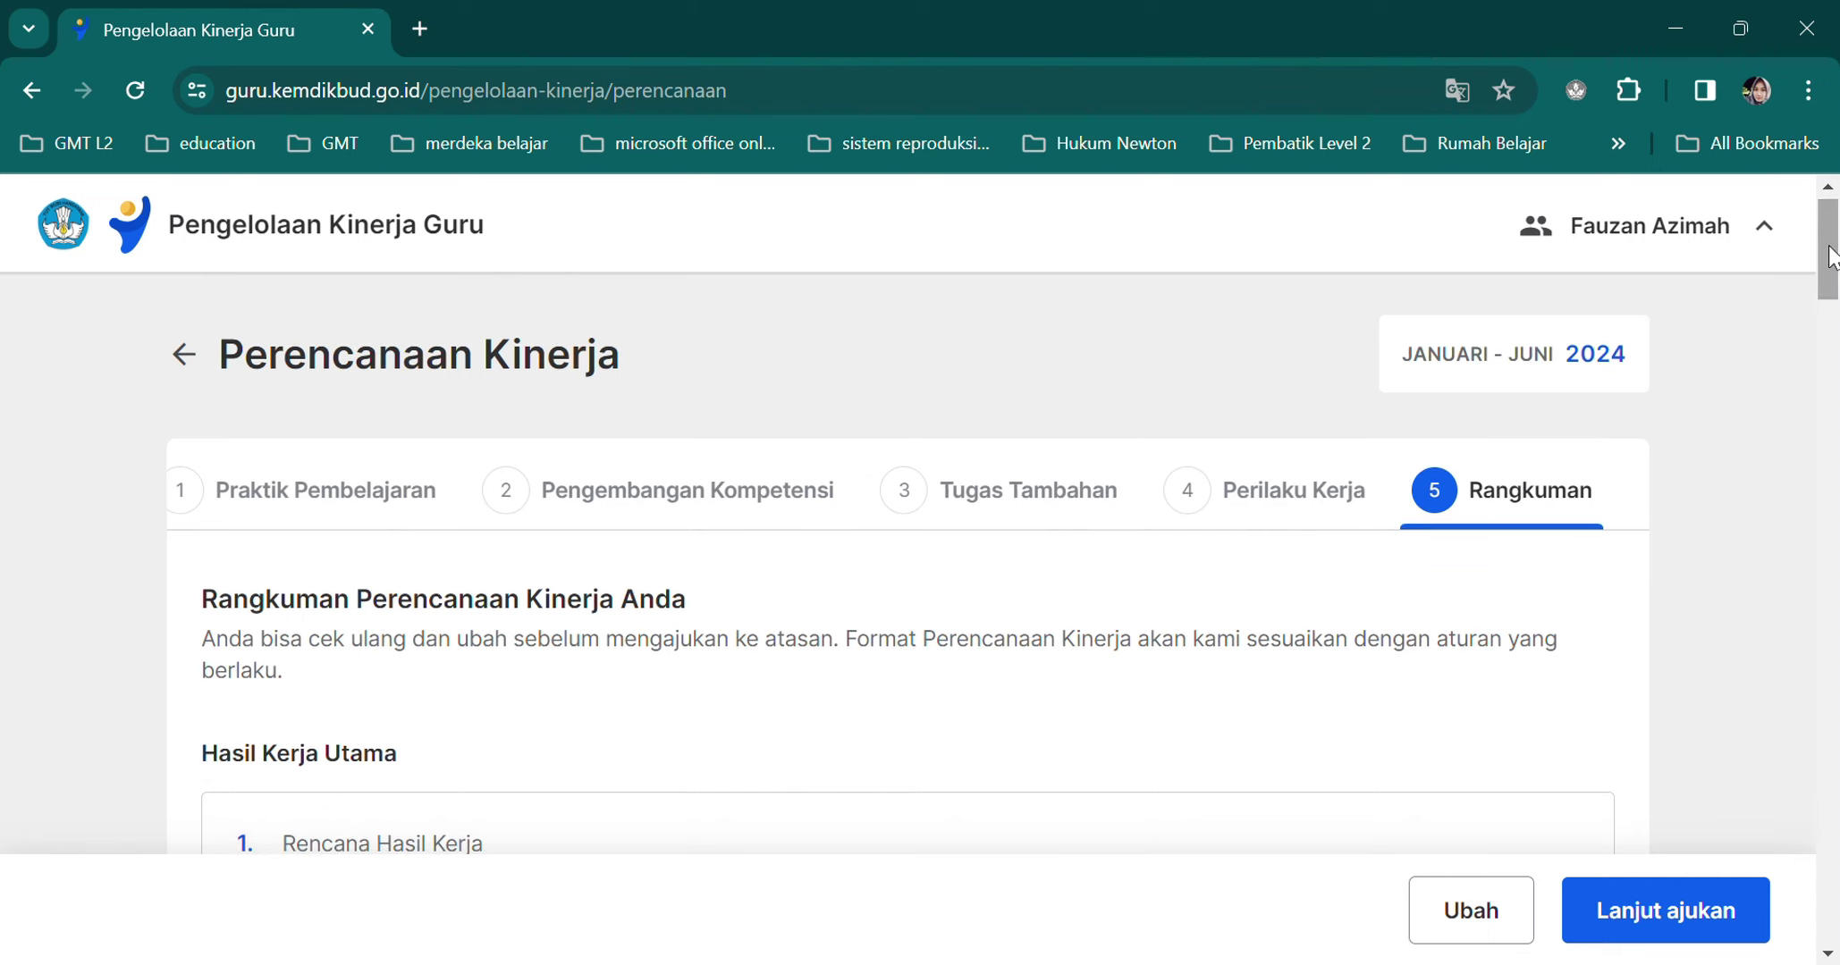